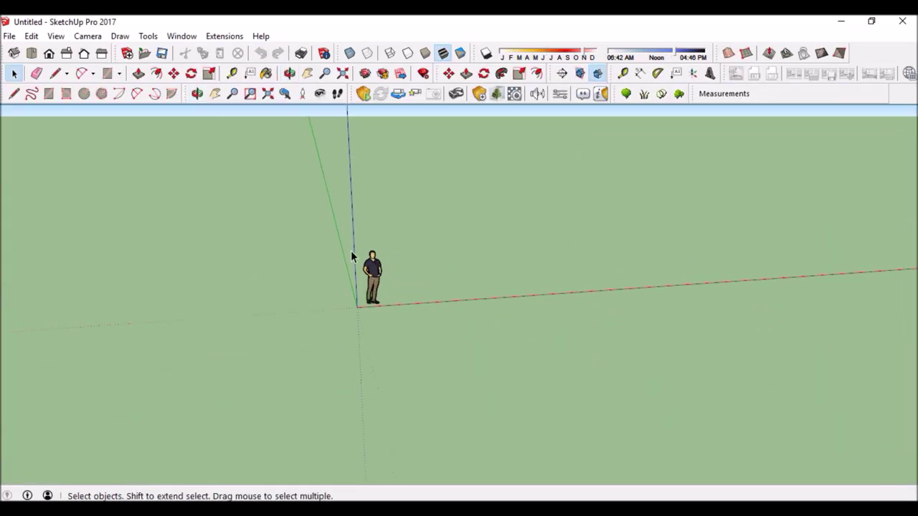
Open File > Import on the Desktop, filtered to AutoCAD Files (*.dwg, *.dxf).
middle_click_drag(351, 251, 309, 289)
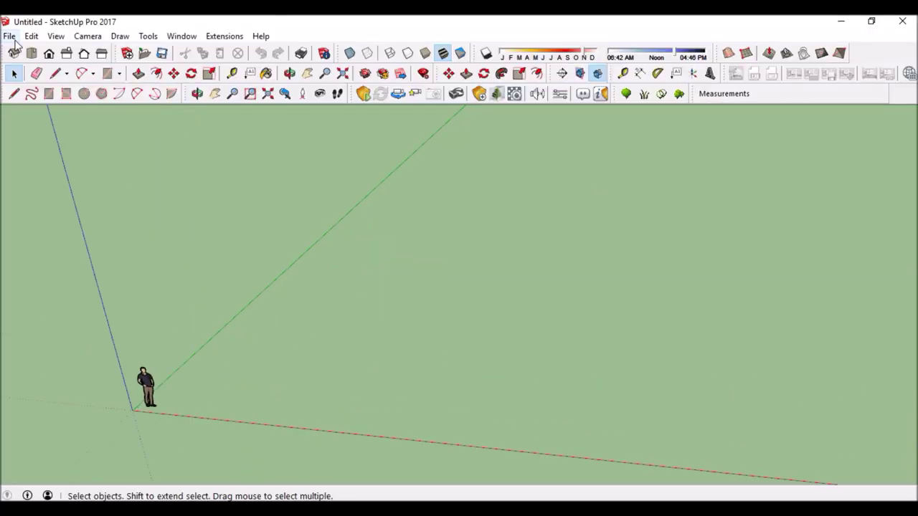
left_click(10, 36)
left_click(51, 227)
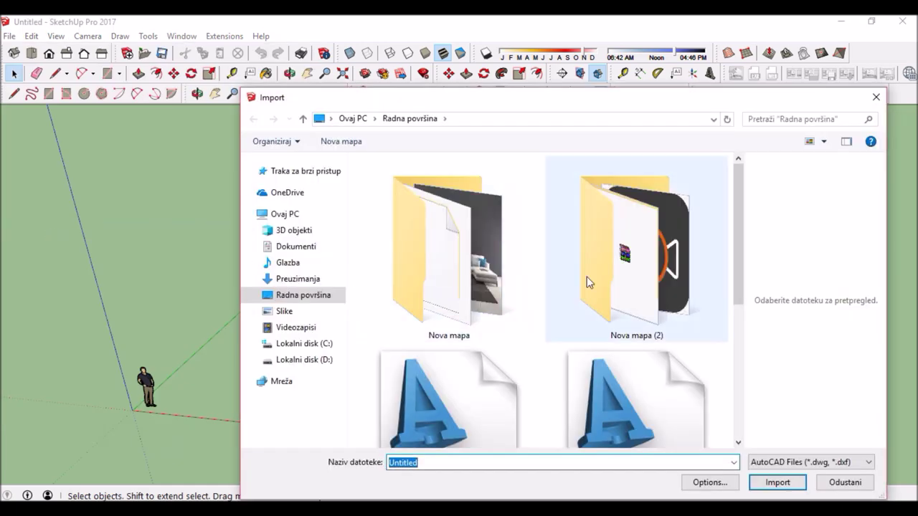
Import kuća1.dxf, place the floor plan, and draw a ground rectangle under it.
scroll(605, 371, "down", 3)
key("Return")
left_click(528, 367)
scroll(427, 224, "down", 3)
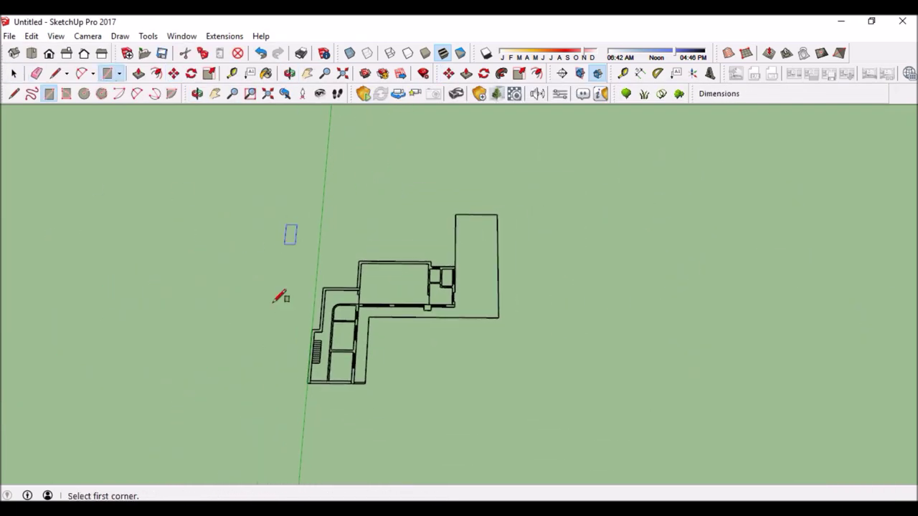
left_click(588, 262)
mouse_move(588, 262)
middle_mouse_down()
mouse_move(486, 334)
mouse_move(557, 151)
mouse_move(348, 375)
mouse_move(595, 317)
middle_mouse_up()
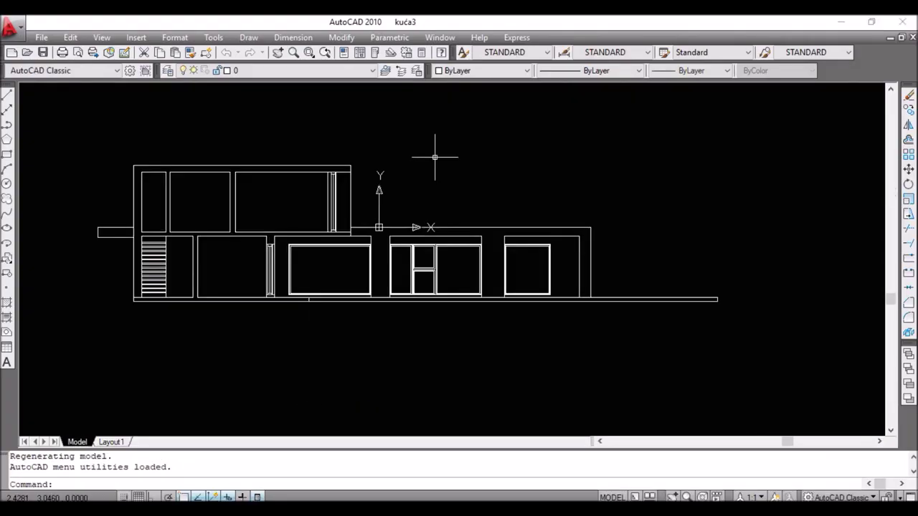
Check the elevation drawing in AutoCAD, then reopen the Import dialog for it.
scroll(434, 156, "up", 2)
scroll(378, 191, "down", 2)
scroll(373, 205, "down", 2)
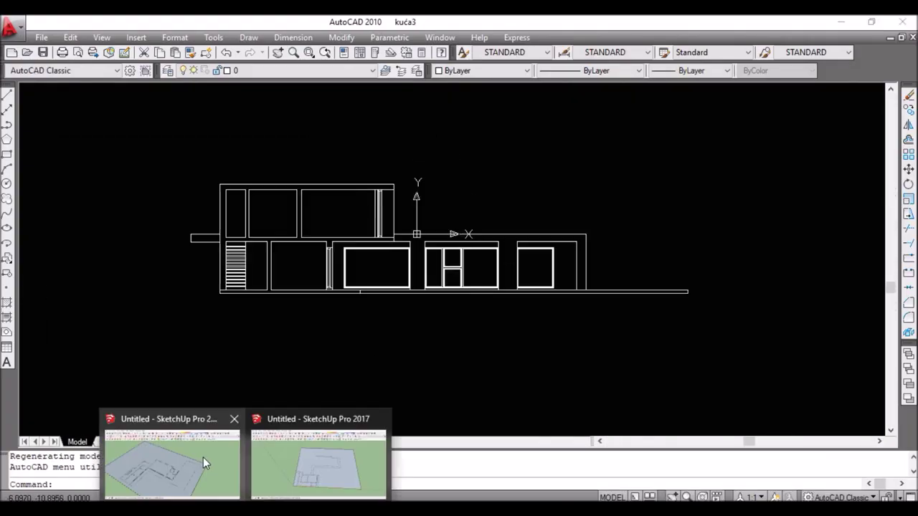
left_click(251, 466)
left_click(10, 36)
left_click(43, 228)
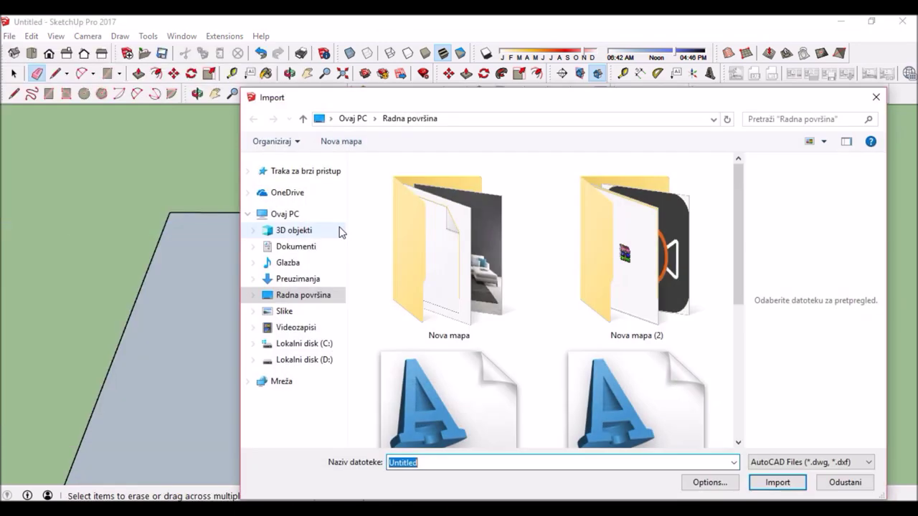
Import kuća3.dxf and rotate the elevation 90° to stand upright.
left_click(777, 482)
left_click(529, 366)
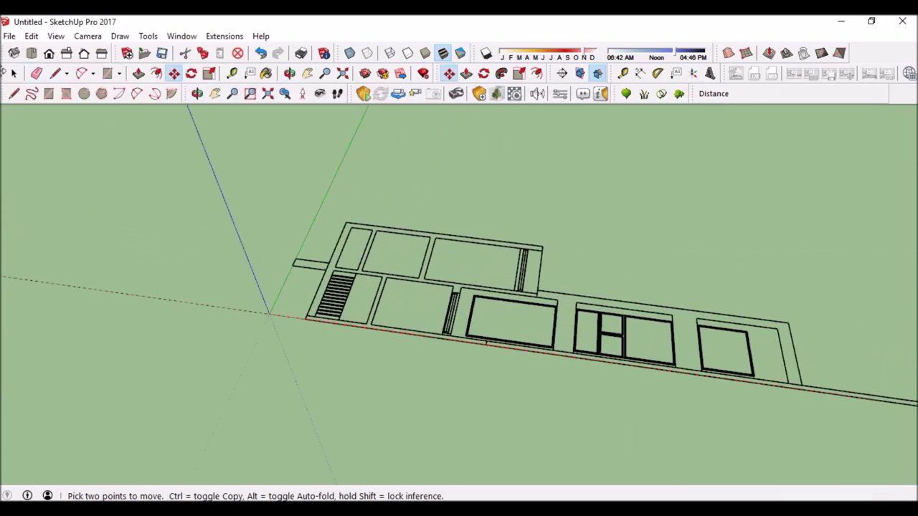
left_click(191, 73)
mouse_move(430, 215)
middle_mouse_down()
mouse_move(498, 108)
mouse_move(440, 332)
middle_mouse_up()
left_click(399, 273)
middle_click_drag(400, 273, 297, 225)
scroll(499, 145, "down", 3)
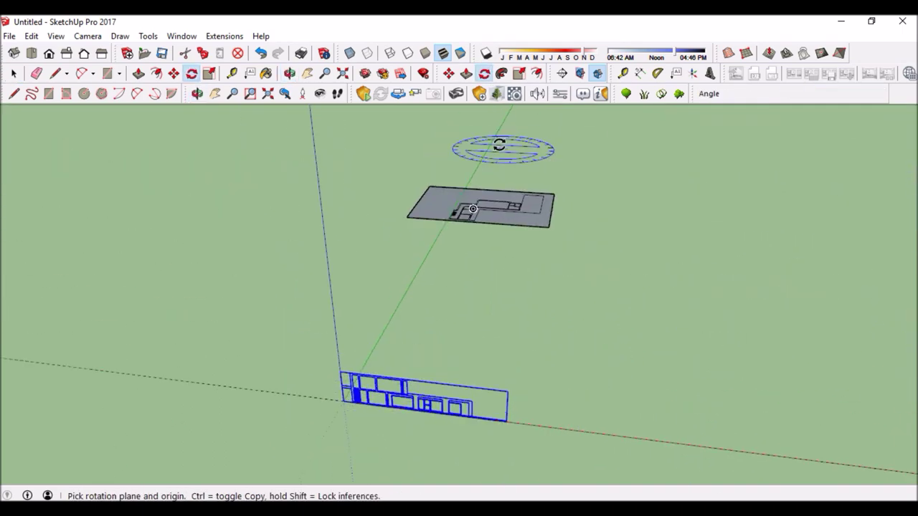
scroll(359, 383, "up", 3)
Move the upright elevation to the edge of the floor plan slab.
left_click(175, 73)
left_click(277, 440)
scroll(277, 441, "down", 5)
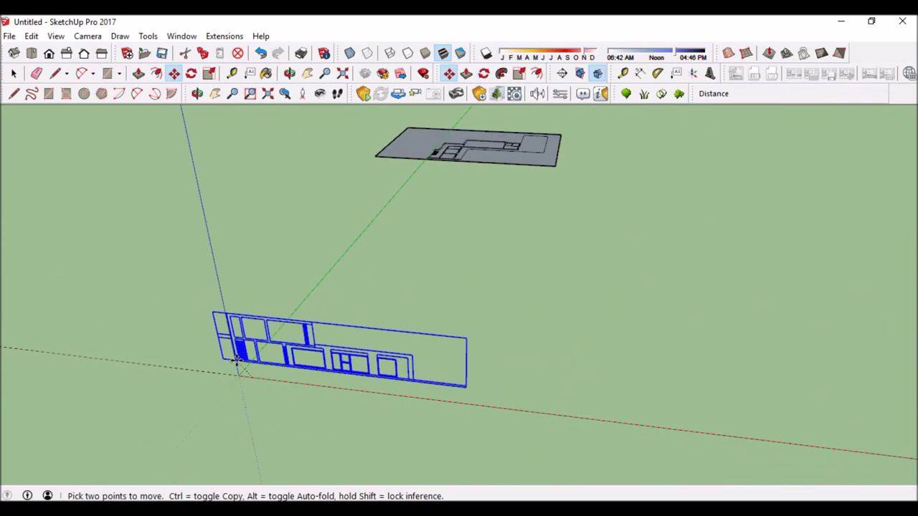
scroll(433, 187, "up", 5)
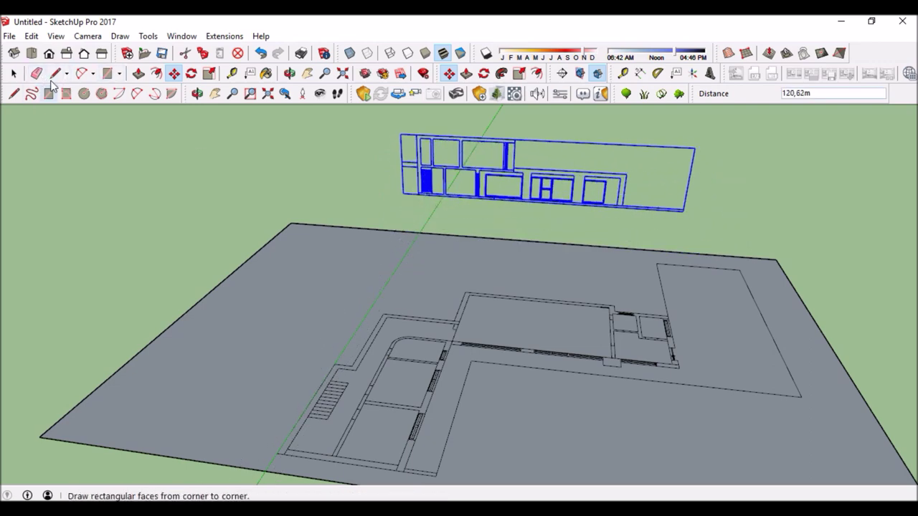
left_click(341, 357)
scroll(445, 155, "up", 5)
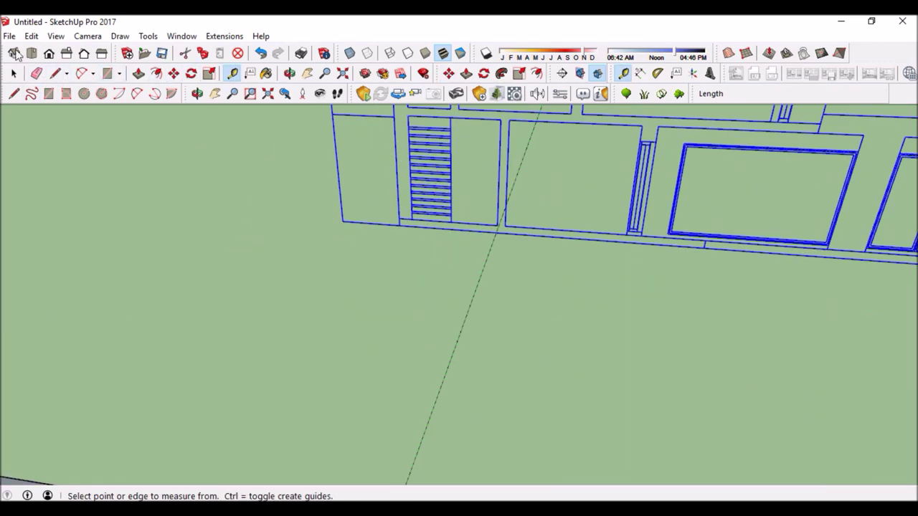
middle_click_drag(425, 380, 425, 326)
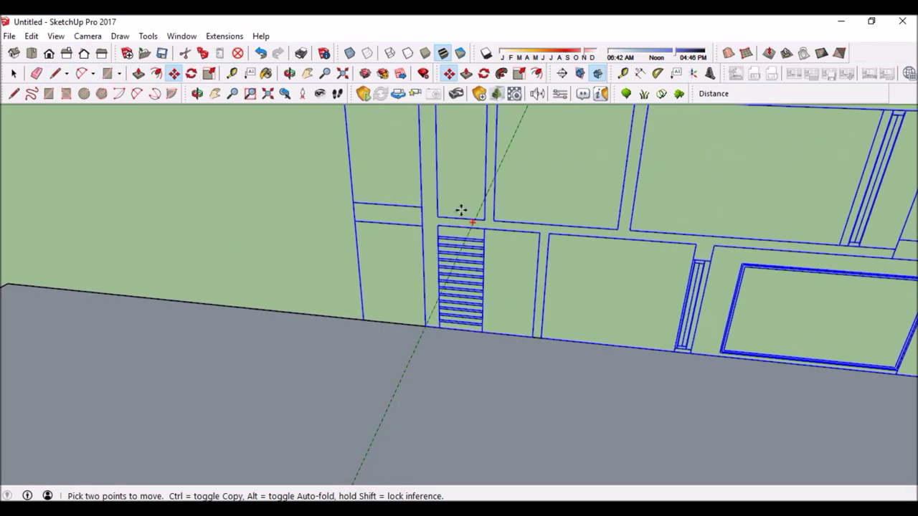
scroll(344, 424, "down", 5)
mouse_move(344, 424)
middle_mouse_down()
mouse_move(361, 483)
mouse_move(502, 436)
middle_mouse_up()
scroll(493, 406, "up", 2)
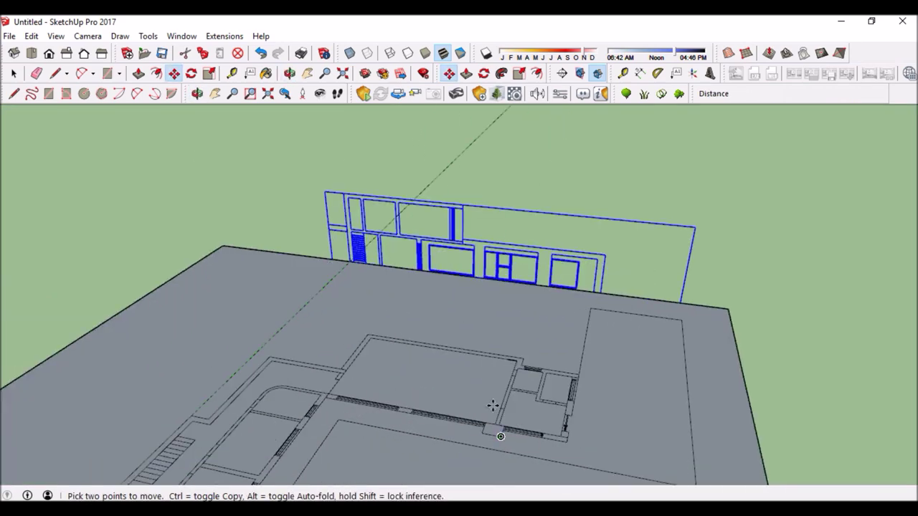
left_click(139, 73)
scroll(298, 366, "up", 2)
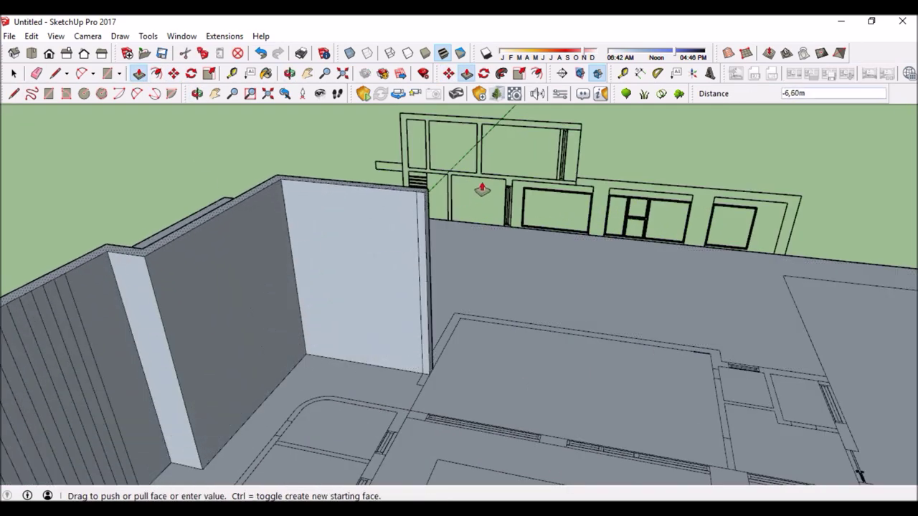
Extrude the outer, T-shaped and curved walls to 2,65 m, repeating with double-click.
left_click_drag(305, 362, 440, 307)
middle_click_drag(440, 308, 383, 287)
scroll(264, 433, "up", 3)
scroll(369, 446, "down", 2)
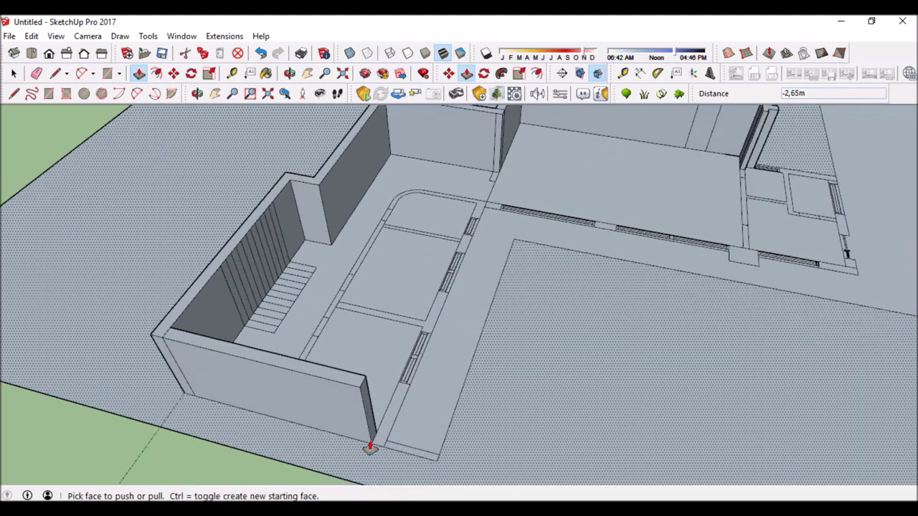
double_click(409, 328)
scroll(164, 287, "up", 3)
left_click(165, 286)
left_click(224, 284)
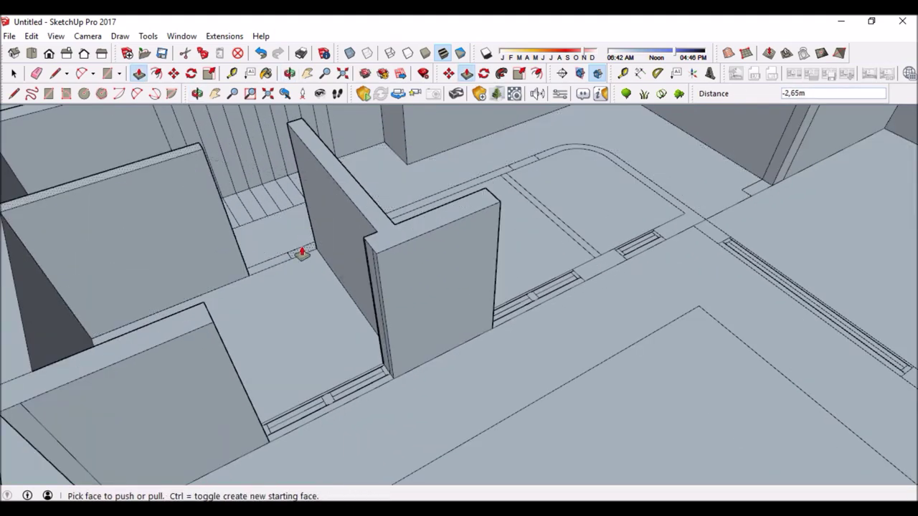
middle_click_drag(303, 252, 421, 205)
middle_click_drag(449, 245, 317, 311)
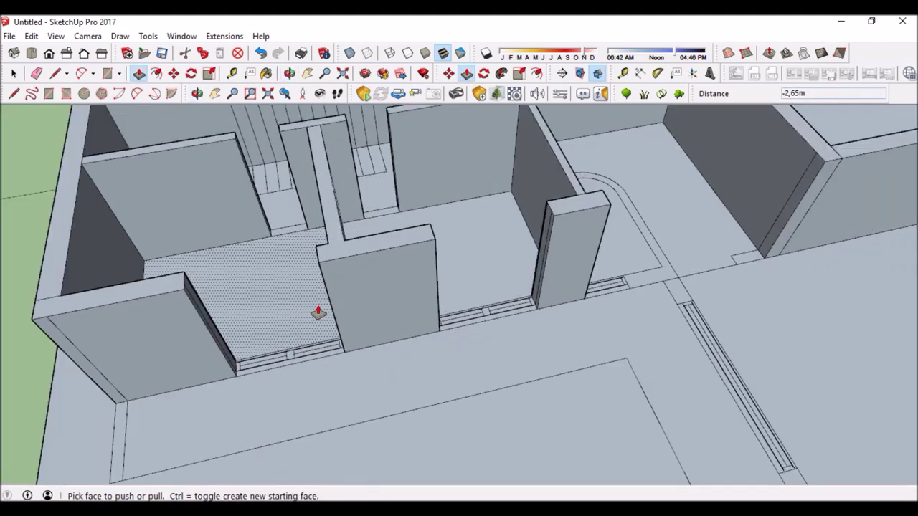
left_click(367, 266)
middle_click_drag(367, 266, 579, 273)
left_click(451, 183)
Pull the pillar faces up to full wall height.
scroll(512, 261, "down", 3)
scroll(383, 139, "up", 3)
scroll(614, 361, "up", 2)
middle_click_drag(614, 360, 619, 214)
left_click(619, 215)
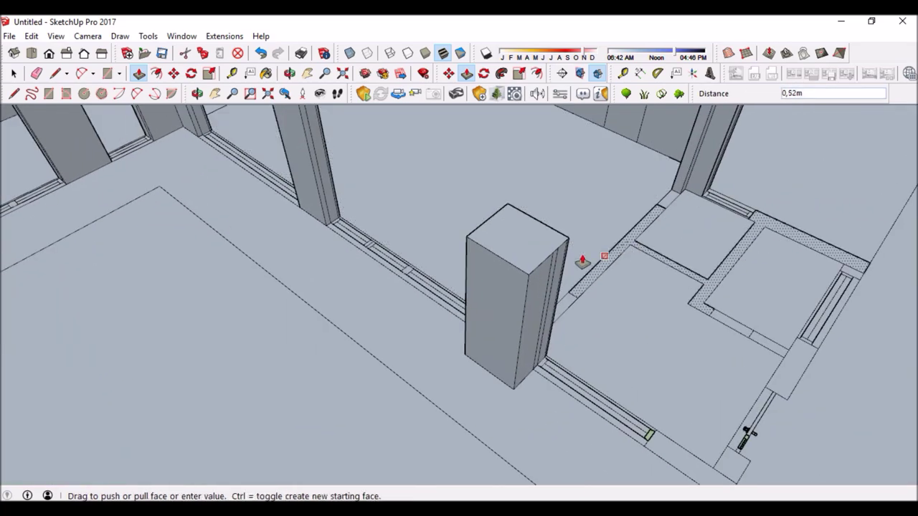
middle_click_drag(625, 251, 660, 304)
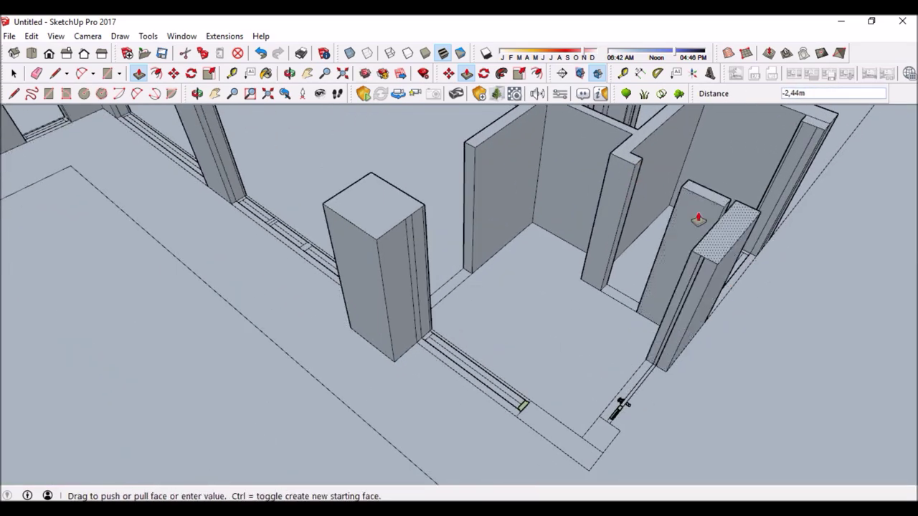
left_click(636, 334)
scroll(475, 284, "down", 5)
Orbit around the rooms and wall corners to inspect the raised walls.
middle_click_drag(475, 284, 529, 258)
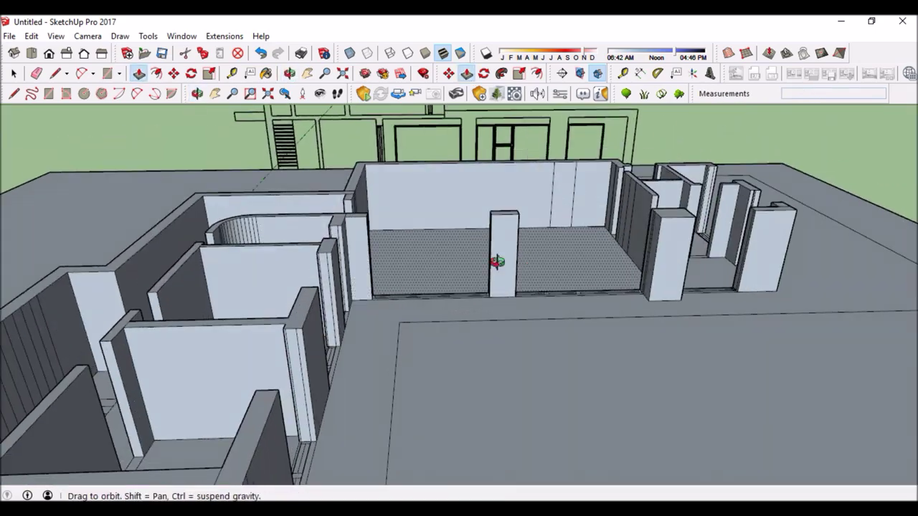
scroll(528, 258, "up", 4)
scroll(614, 179, "up", 3)
middle_click_drag(624, 160, 440, 260)
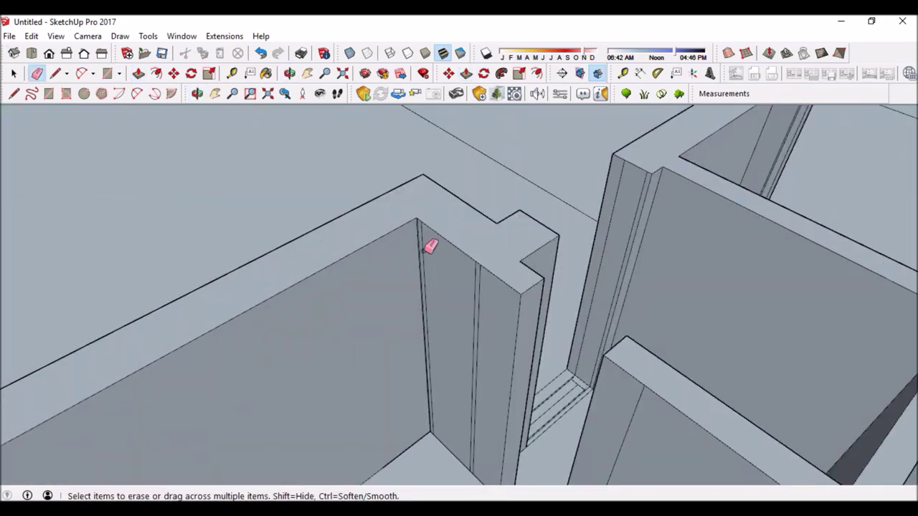
scroll(430, 237, "up", 3)
scroll(502, 193, "down", 2)
scroll(422, 203, "down", 2)
middle_click_drag(422, 203, 405, 194)
scroll(285, 239, "up", 3)
mouse_move(284, 239)
middle_mouse_down()
mouse_move(286, 328)
mouse_move(229, 241)
mouse_move(79, 262)
mouse_move(303, 287)
middle_mouse_up()
scroll(230, 241, "down", 3)
scroll(479, 304, "down", 2)
middle_click_drag(479, 304, 509, 332)
scroll(517, 287, "up", 3)
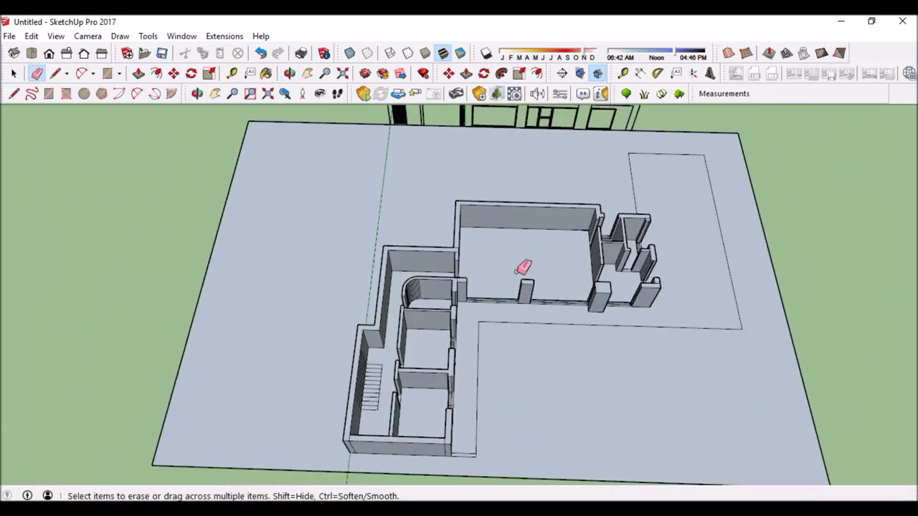
Triple-click the ground-floor geometry and make it a group.
key("space")
scroll(398, 175, "down", 3)
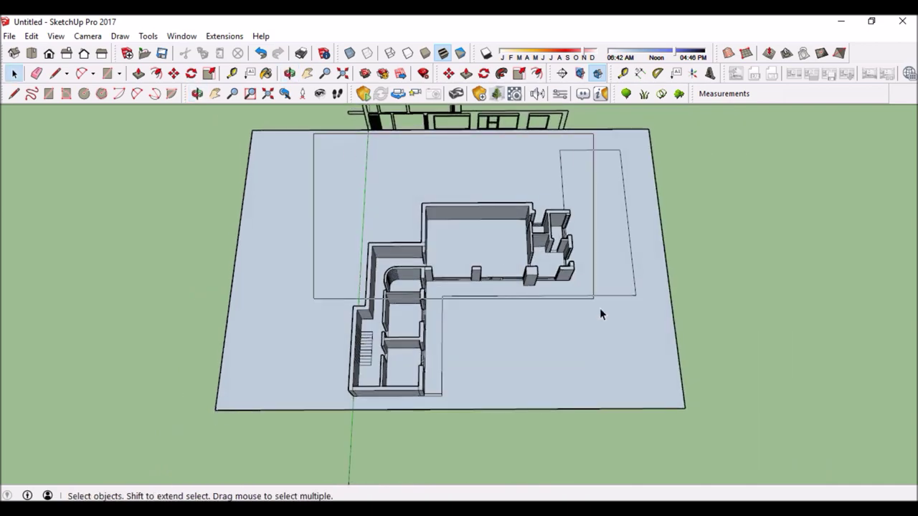
triple_click(641, 402)
right_click(501, 267)
left_click(542, 137)
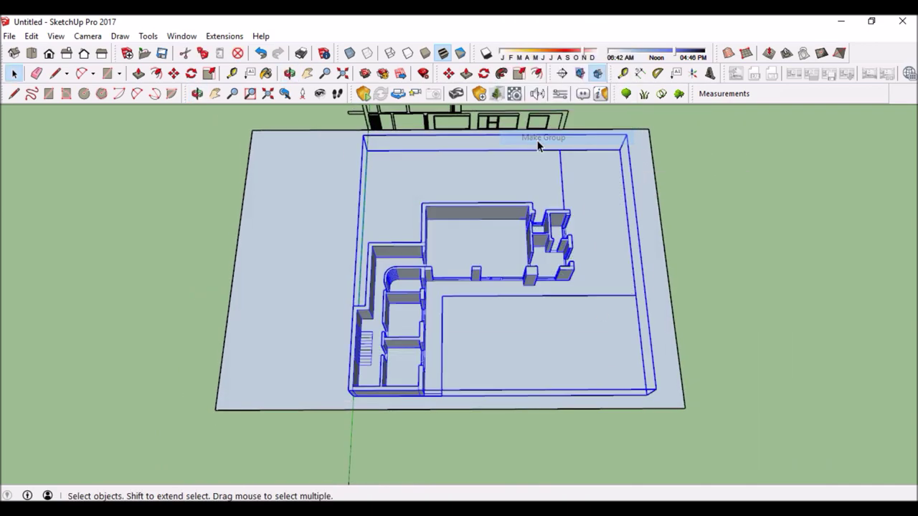
Measure the door height on the elevation with the Tape Measure.
middle_click_drag(260, 225, 344, 237)
scroll(411, 243, "up", 5)
middle_click_drag(411, 243, 459, 282)
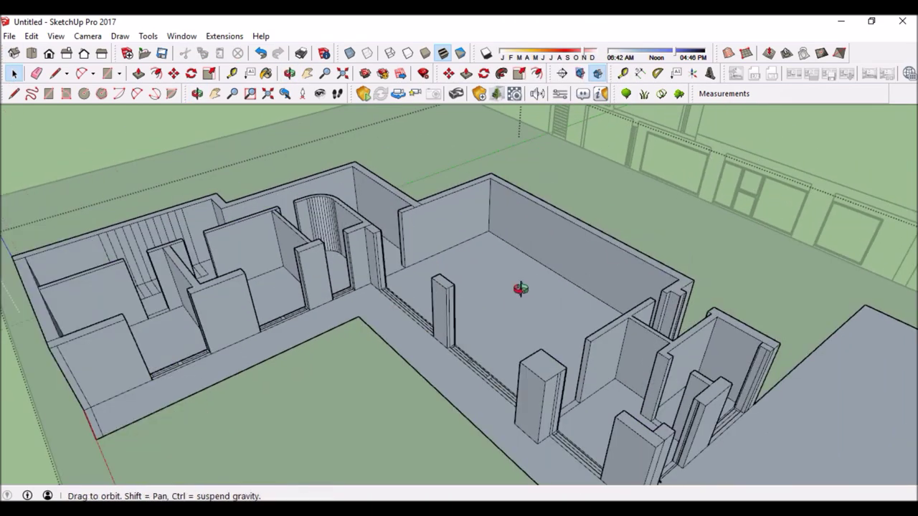
scroll(484, 425, "up", 3)
scroll(482, 425, "down", 3)
middle_click_drag(550, 211, 676, 252)
scroll(396, 369, "up", 5)
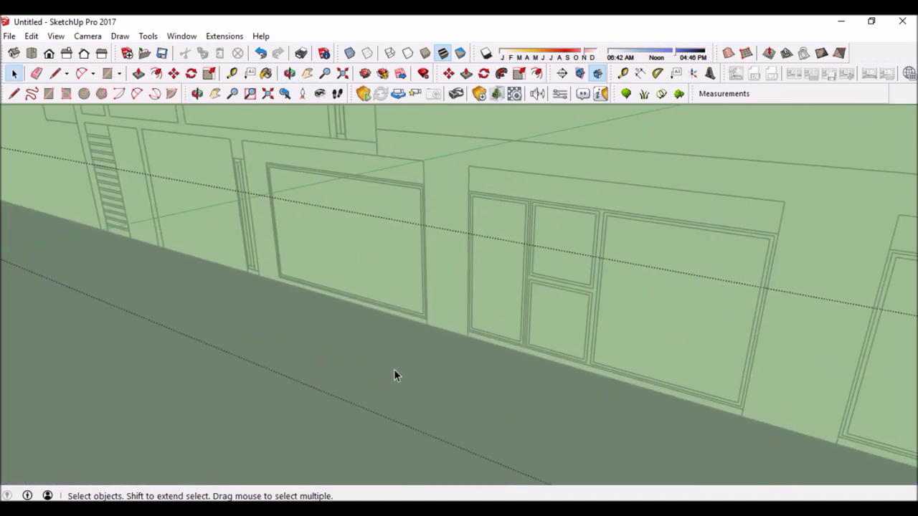
left_click(623, 74)
scroll(486, 328, "up", 3)
left_click(486, 328)
scroll(477, 213, "down", 3)
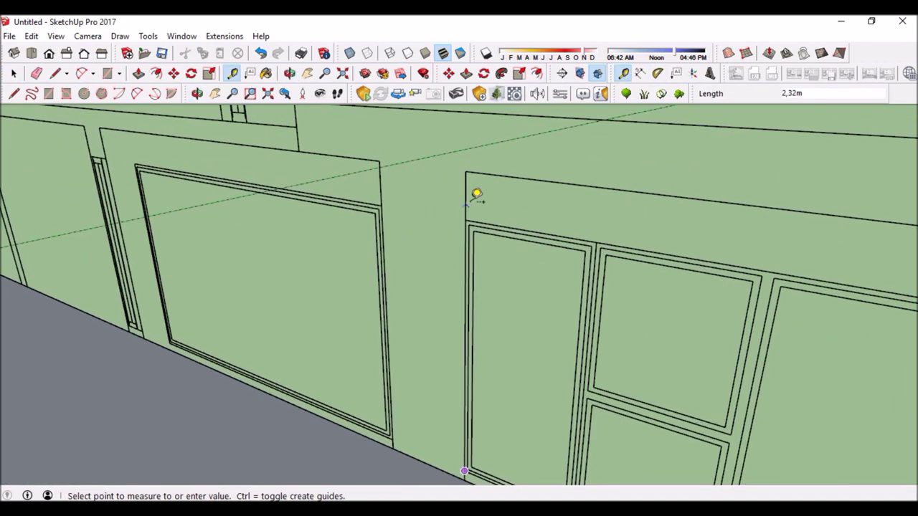
scroll(468, 419, "up", 3)
left_click(467, 419)
scroll(467, 240, "down", 2)
scroll(416, 230, "down", 5)
scroll(242, 376, "up", 10)
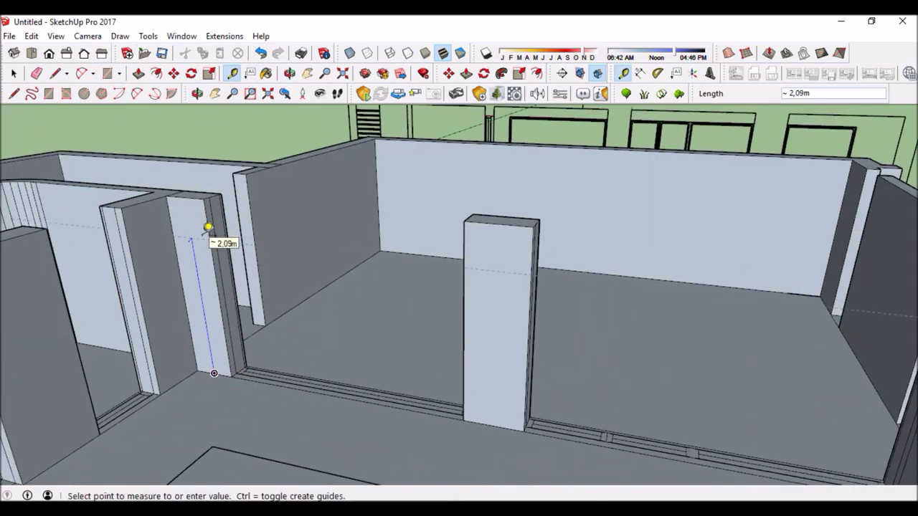
left_click(179, 223)
scroll(272, 338, "up", 2)
scroll(72, 205, "down", 5)
scroll(123, 174, "up", 5)
scroll(208, 256, "up", 2)
Draw rectangles on the end faces of the first doorway walls.
key("r")
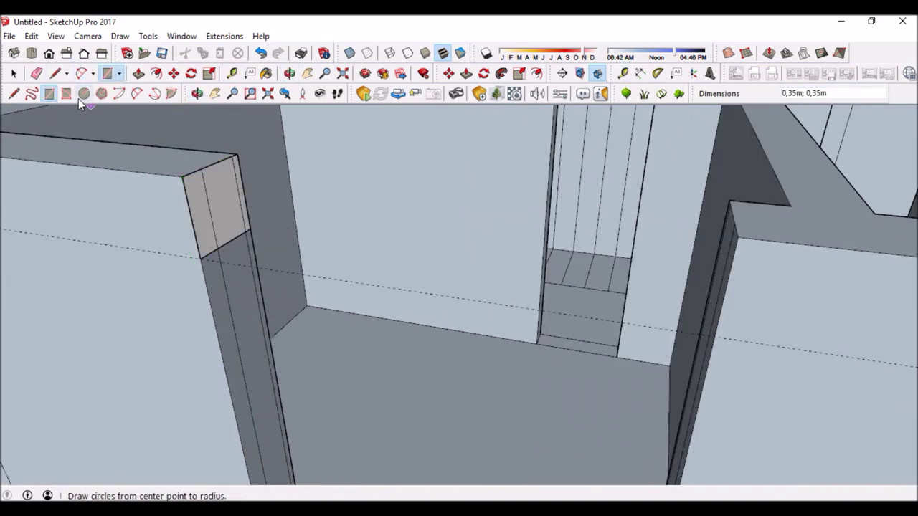
left_click(237, 154)
scroll(237, 153, "down", 3)
scroll(451, 225, "down", 1)
scroll(681, 353, "up", 2)
left_click(720, 271)
scroll(791, 256, "down", 1)
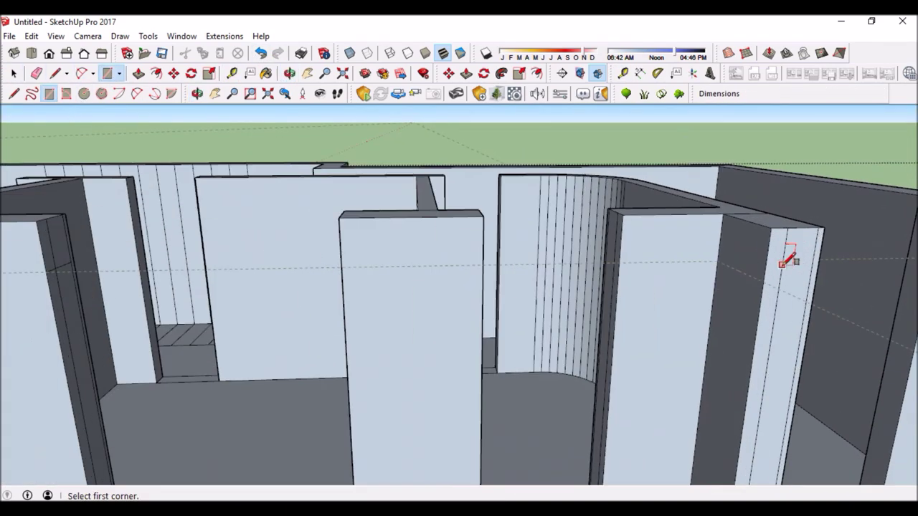
scroll(434, 308, "down", 3)
scroll(361, 287, "up", 3)
Draw rectangles on the pillar face and the next wall end.
left_click(394, 240)
left_click(421, 203)
scroll(466, 215, "up", 3)
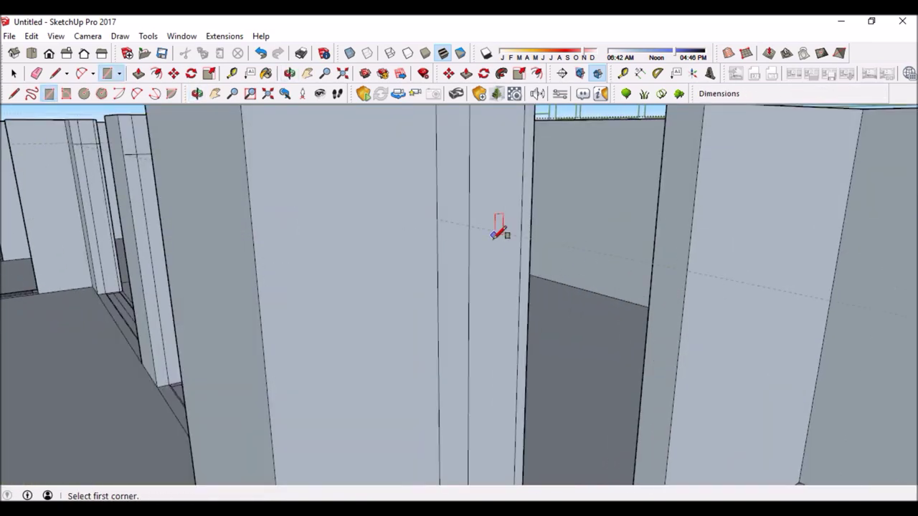
left_click(447, 221)
scroll(523, 216, "down", 3)
middle_click_drag(573, 251, 655, 291)
scroll(463, 229, "up", 3)
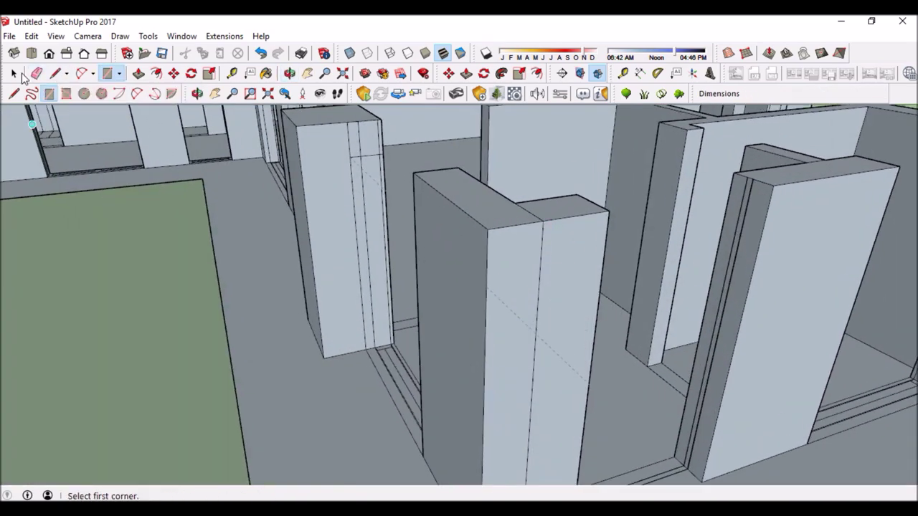
left_click(499, 273)
scroll(499, 274, "down", 3)
middle_click_drag(323, 412, 352, 428)
Orbit and zoom around the rooms toward the left doorway.
key("r")
scroll(348, 221, "up", 1)
scroll(331, 190, "up", 2)
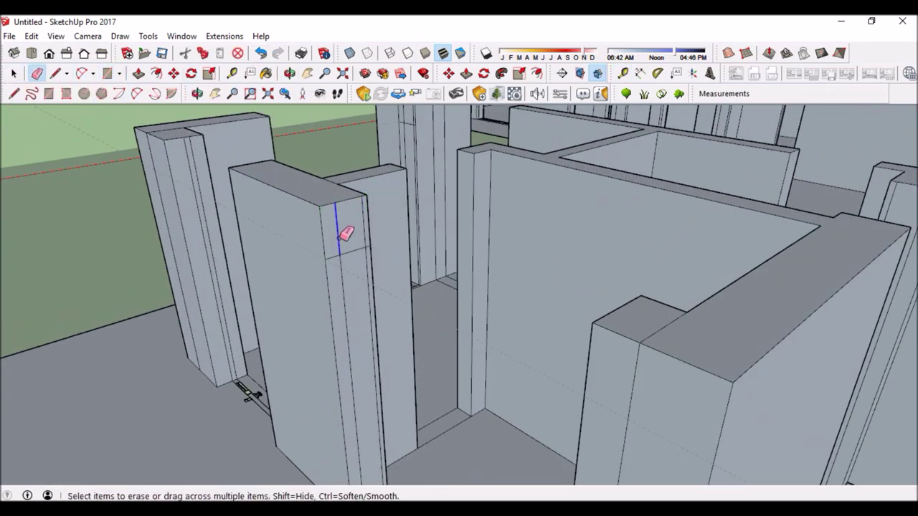
middle_click_drag(342, 233, 323, 252)
scroll(549, 268, "up", 3)
scroll(301, 180, "down", 3)
middle_click_drag(301, 180, 170, 166)
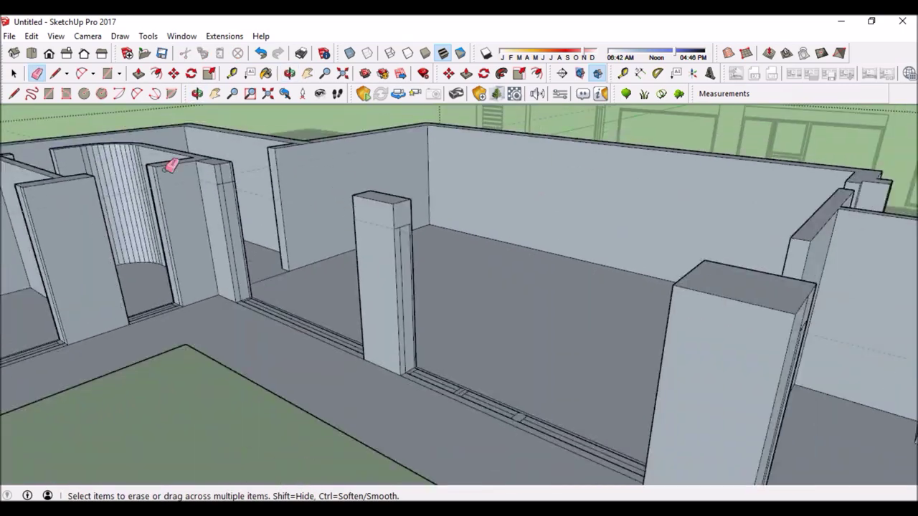
scroll(201, 172, "up", 2)
middle_click_drag(187, 201, 461, 160)
scroll(194, 205, "down", 3)
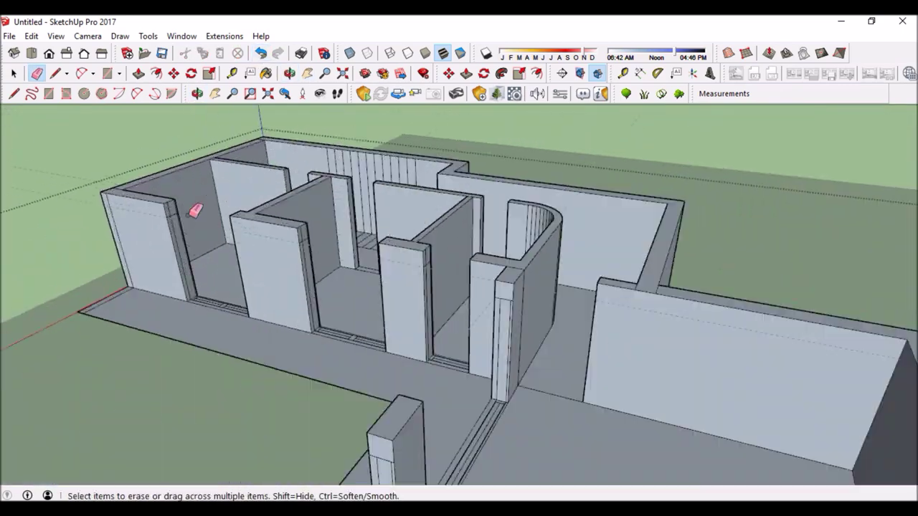
scroll(170, 195, "up", 3)
Swing the view around the walls to inspect their ends from other angles.
mouse_move(170, 195)
middle_mouse_down()
mouse_move(308, 259)
mouse_move(502, 203)
middle_mouse_up()
scroll(590, 260, "up", 2)
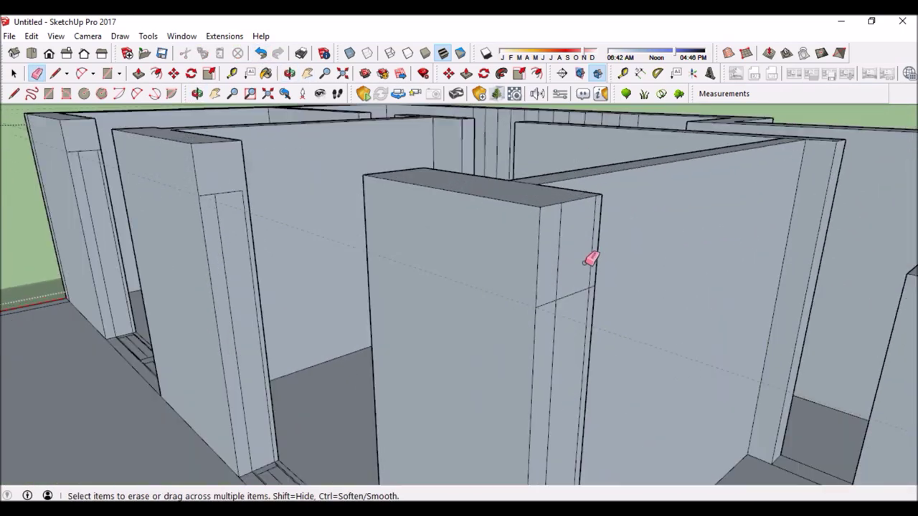
scroll(207, 177, "up", 3)
scroll(267, 197, "down", 2)
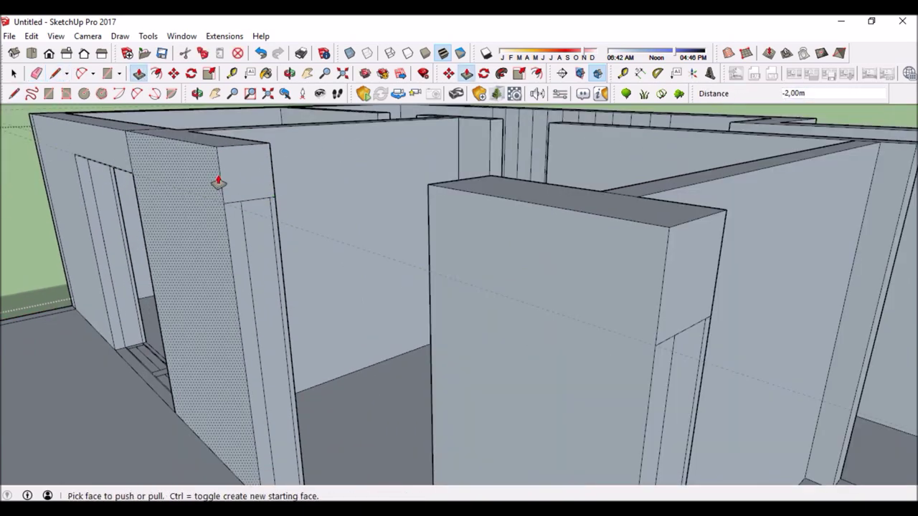
scroll(218, 182, "down", 2)
scroll(617, 322, "down", 3)
mouse_move(608, 316)
middle_mouse_down()
mouse_move(422, 277)
mouse_move(629, 316)
middle_mouse_up()
scroll(753, 319, "up", 2)
mouse_move(753, 319)
middle_mouse_down()
mouse_move(547, 256)
mouse_move(369, 294)
mouse_move(390, 323)
middle_mouse_up()
scroll(526, 299, "down", 3)
scroll(733, 410, "up", 3)
scroll(732, 410, "down", 3)
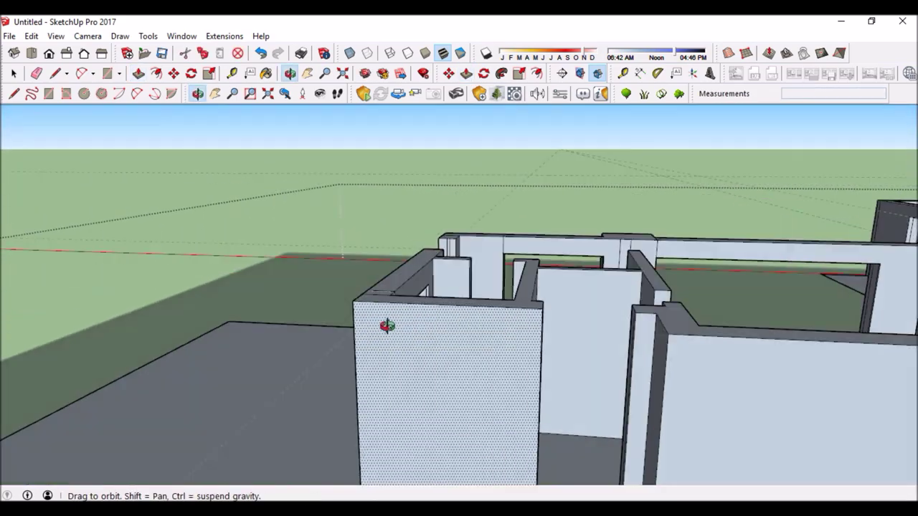
Add guide lines on the walls with Tape Measure and Line, viewing the whole floor plan.
key("t")
scroll(348, 287, "up", 3)
middle_click_drag(567, 340, 616, 359)
key("l")
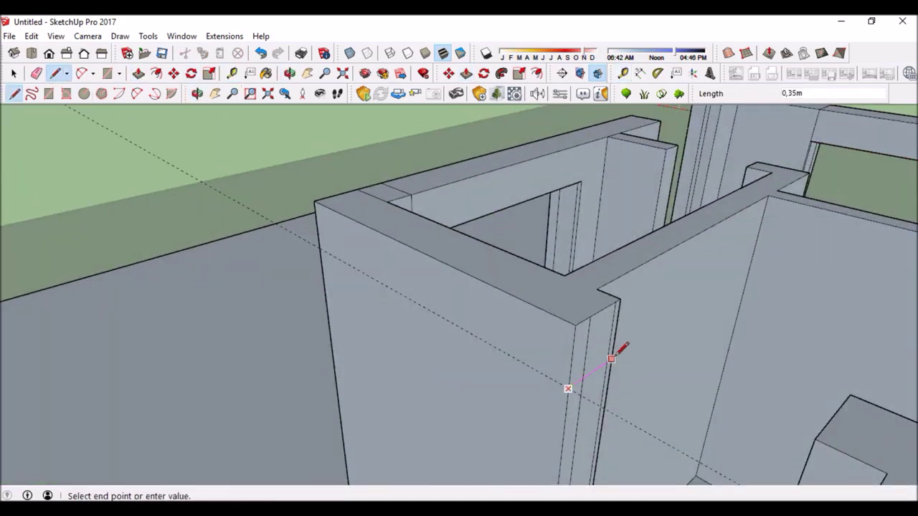
scroll(471, 242, "down", 3)
mouse_move(471, 242)
middle_mouse_down()
mouse_move(246, 205)
mouse_move(294, 146)
middle_mouse_up()
key("space")
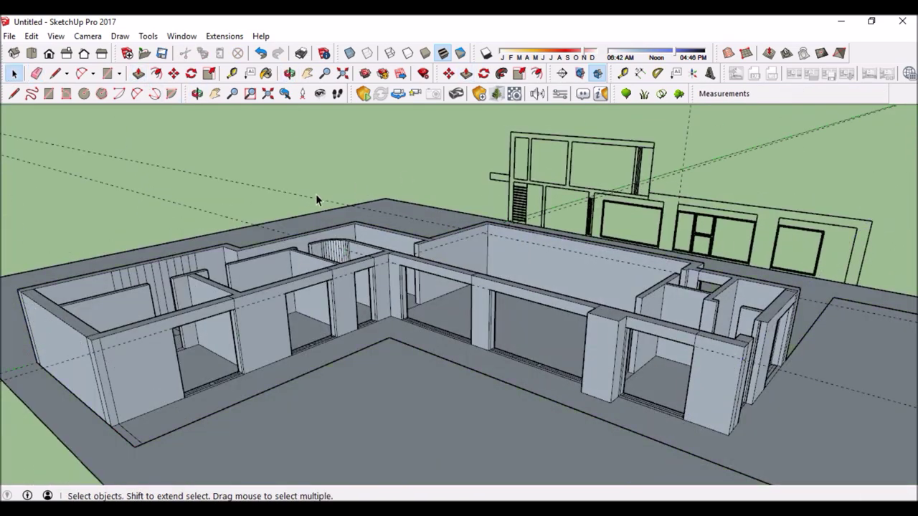
Move into the house interior and take measurements near the doorway.
left_click(28, 380)
mouse_move(29, 380)
middle_mouse_down()
mouse_move(369, 287)
mouse_move(466, 307)
mouse_move(492, 410)
middle_mouse_up()
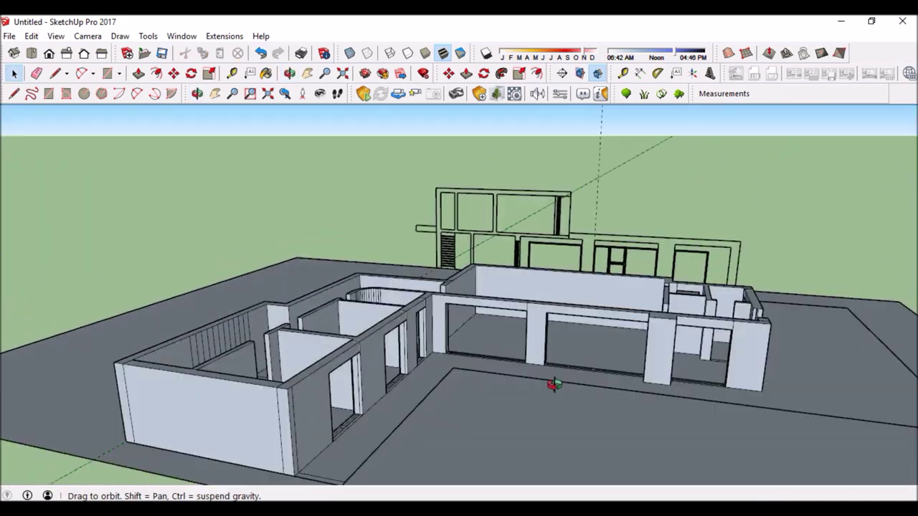
scroll(498, 377, "up", 5)
scroll(498, 379, "up", 3)
middle_click_drag(346, 352, 292, 439)
key("t")
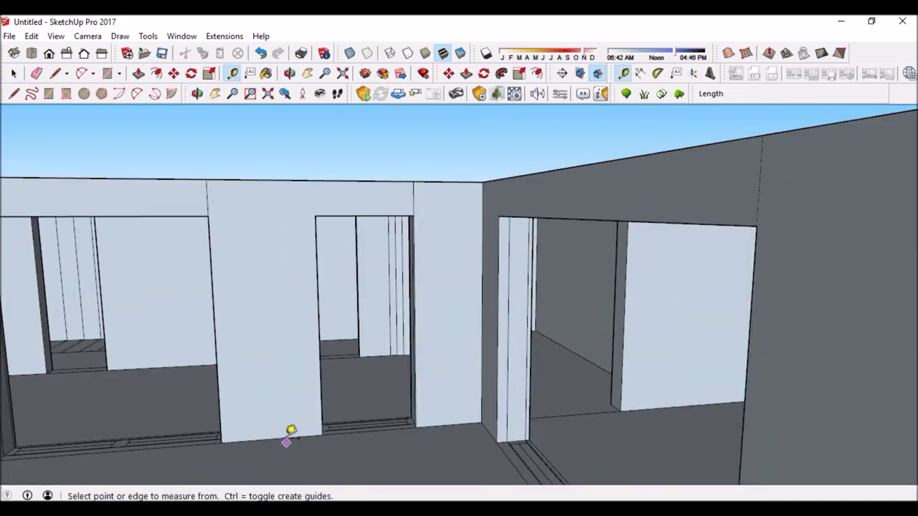
mouse_move(292, 291)
middle_mouse_down()
mouse_move(246, 469)
mouse_move(222, 119)
middle_mouse_up()
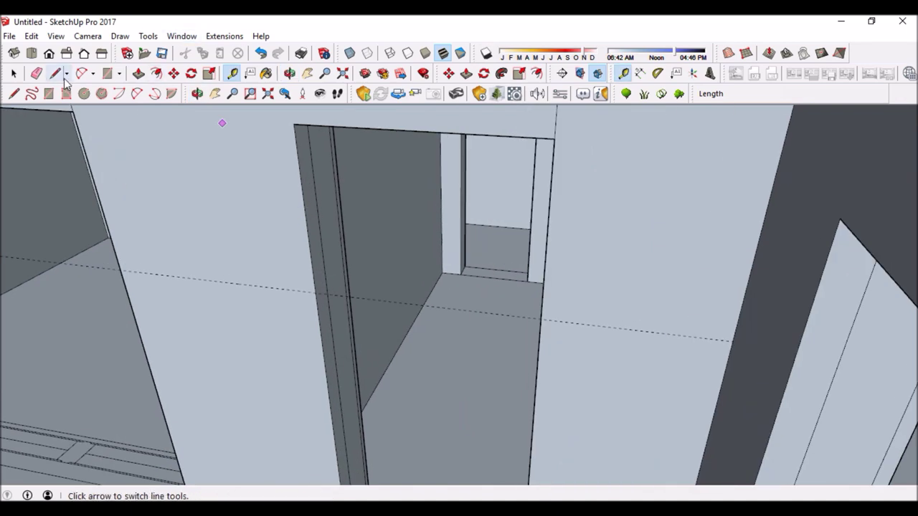
key("ctrl+a")
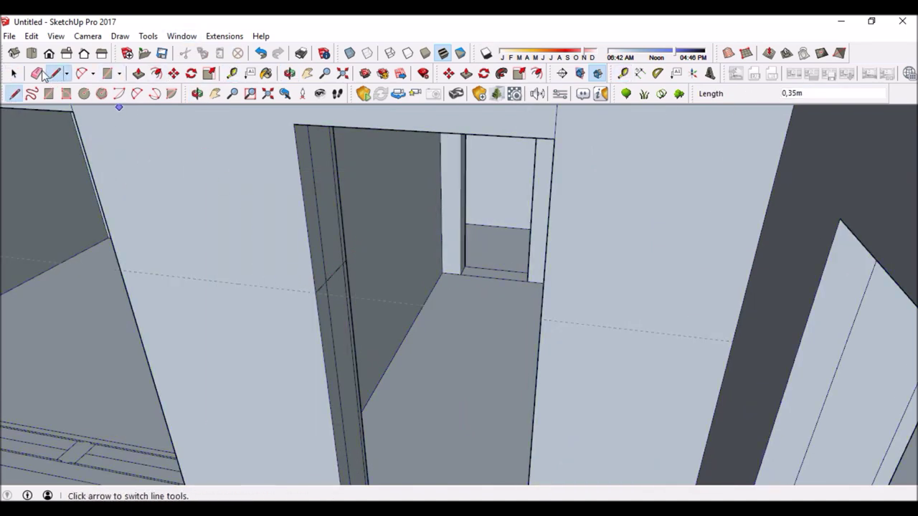
middle_click_drag(357, 331, 202, 86)
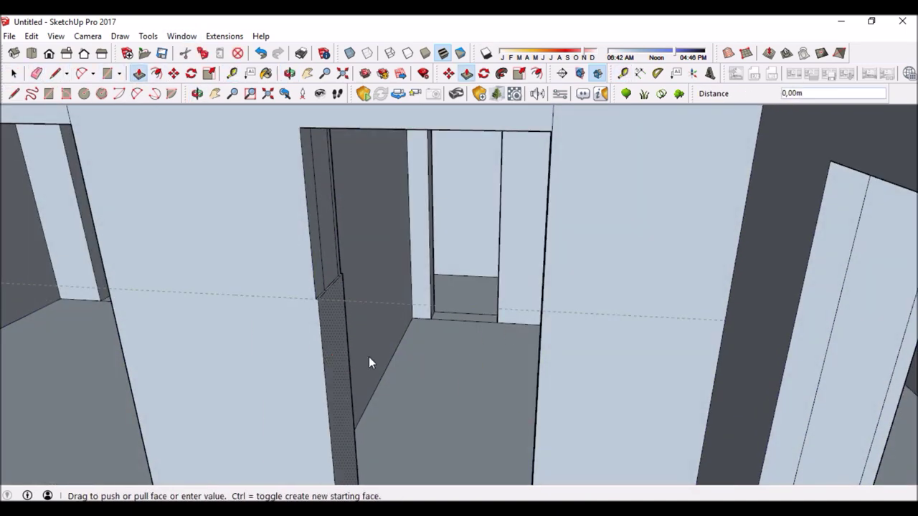
Push the doorway's side face back into the wall.
left_click(380, 398)
left_click(541, 344)
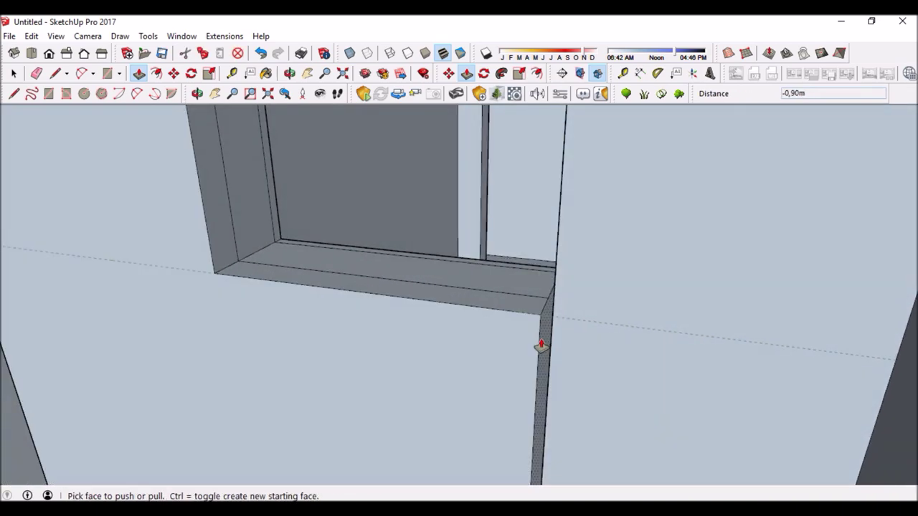
scroll(596, 233, "down", 10)
scroll(651, 332, "up", 5)
middle_click_drag(652, 332, 666, 365)
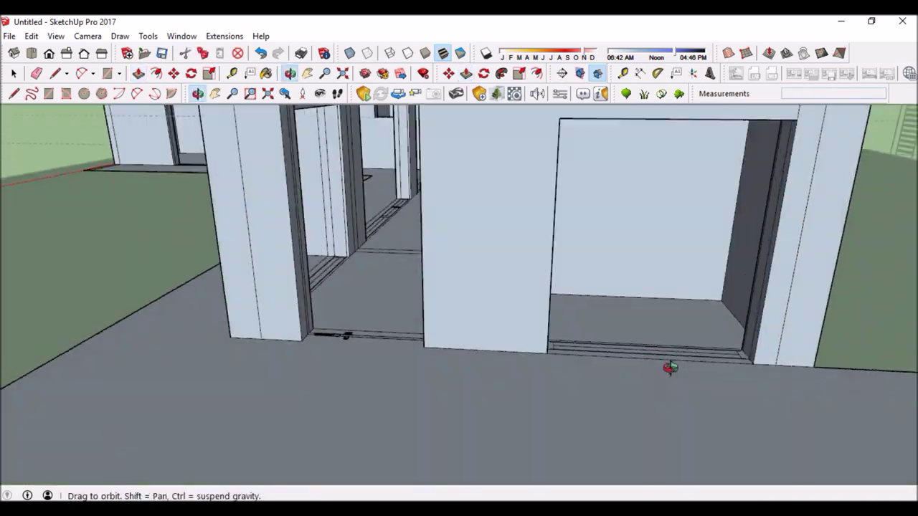
scroll(595, 363, "up", 3)
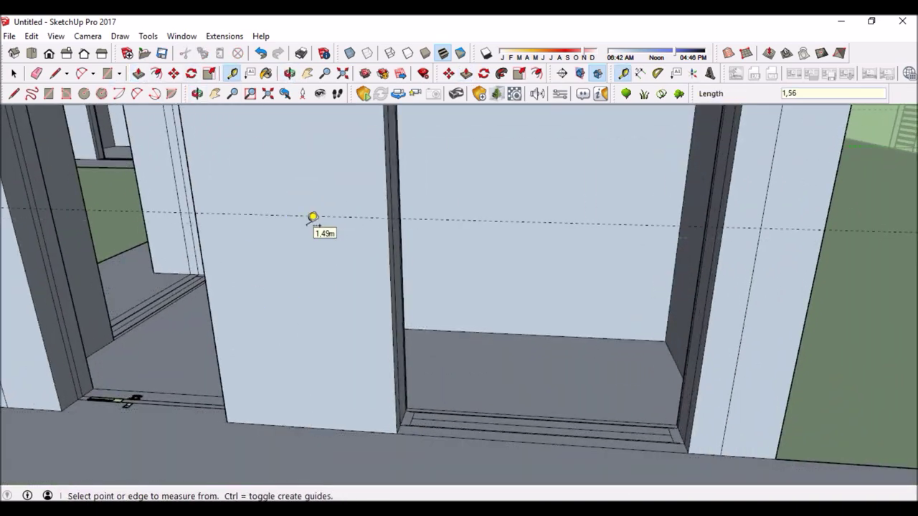
middle_click_drag(312, 217, 407, 320)
scroll(229, 162, "up", 2)
Push the first narrow strip beside the doorway back 0,90 m.
key("l")
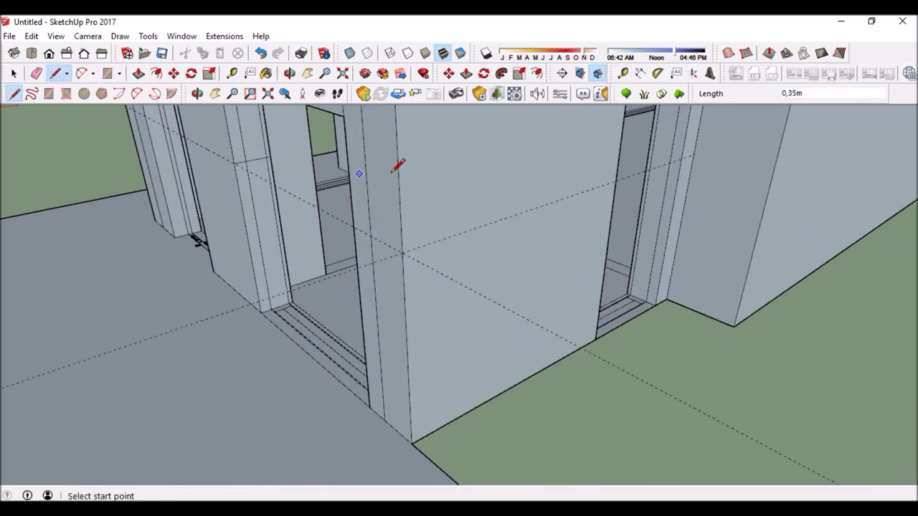
middle_click_drag(393, 170, 471, 236)
scroll(423, 151, "up", 3)
key("e")
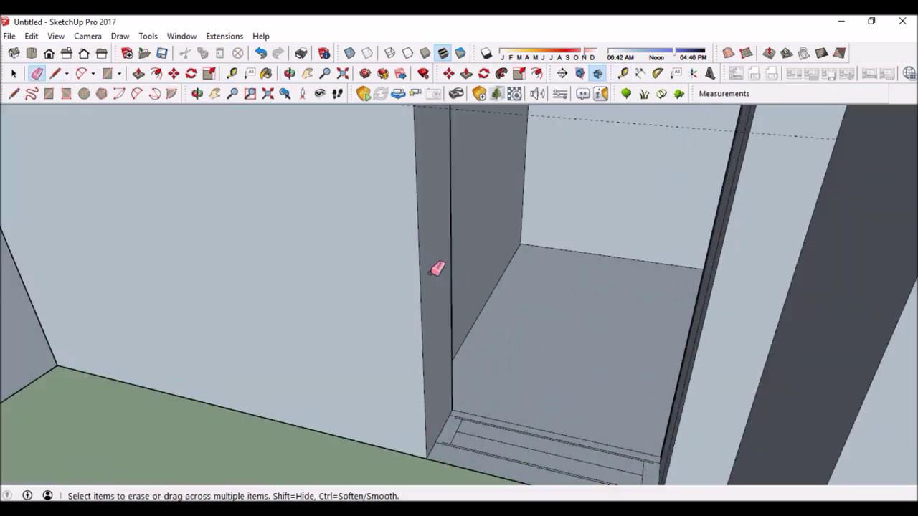
middle_click_drag(437, 268, 465, 306)
key("p")
left_click(500, 342)
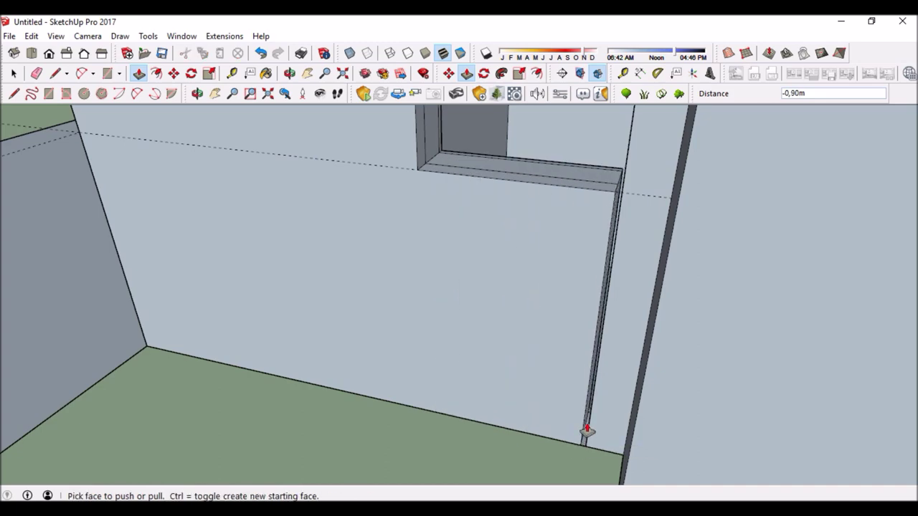
Push the second narrow strip back 1,90 m.
scroll(584, 420, "up", 3)
mouse_move(584, 410)
middle_mouse_down()
mouse_move(342, 276)
mouse_move(345, 228)
middle_mouse_up()
key("e")
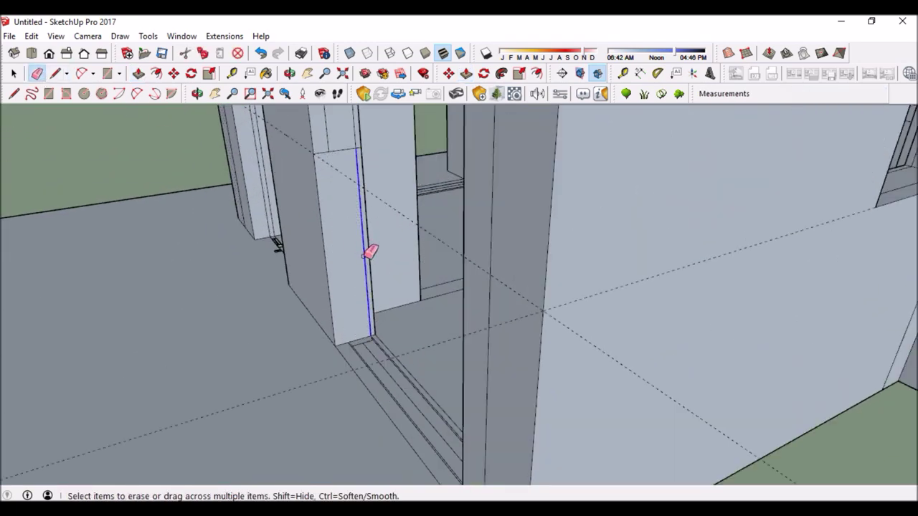
left_click(467, 425)
scroll(463, 416, "up", 2)
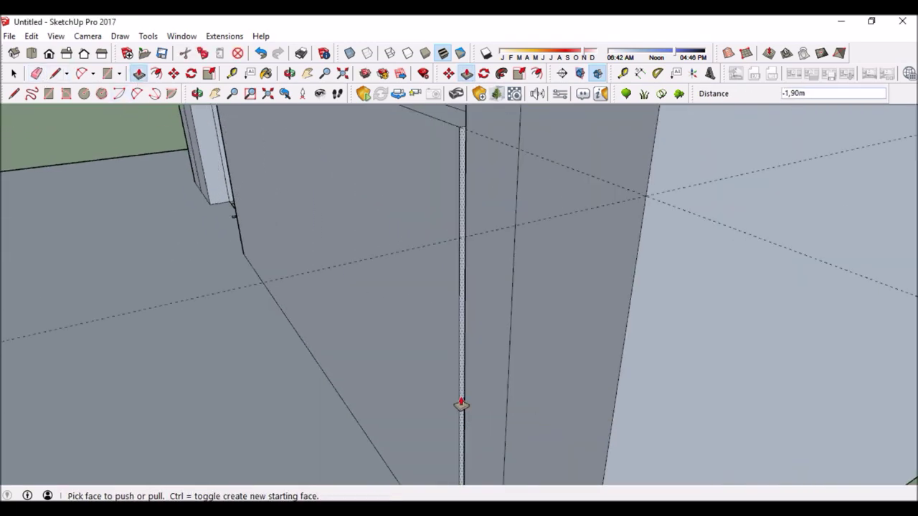
key("e")
scroll(322, 230, "down", 3)
scroll(553, 242, "down", 3)
Orbit around the building to check the recessed walls from lower and higher angles.
middle_click_drag(553, 241, 533, 236)
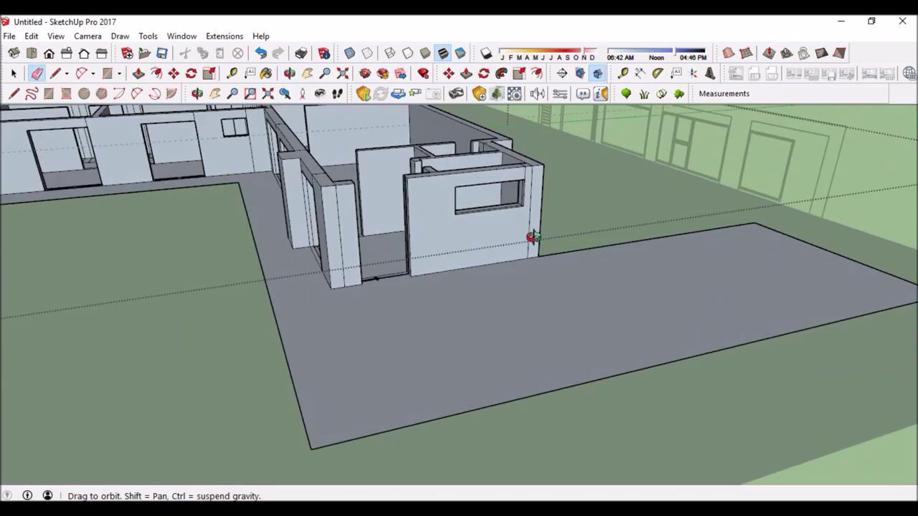
scroll(470, 276, "up", 3)
scroll(470, 276, "down", 3)
mouse_move(748, 262)
middle_mouse_down()
mouse_move(660, 239)
mouse_move(304, 389)
middle_mouse_up()
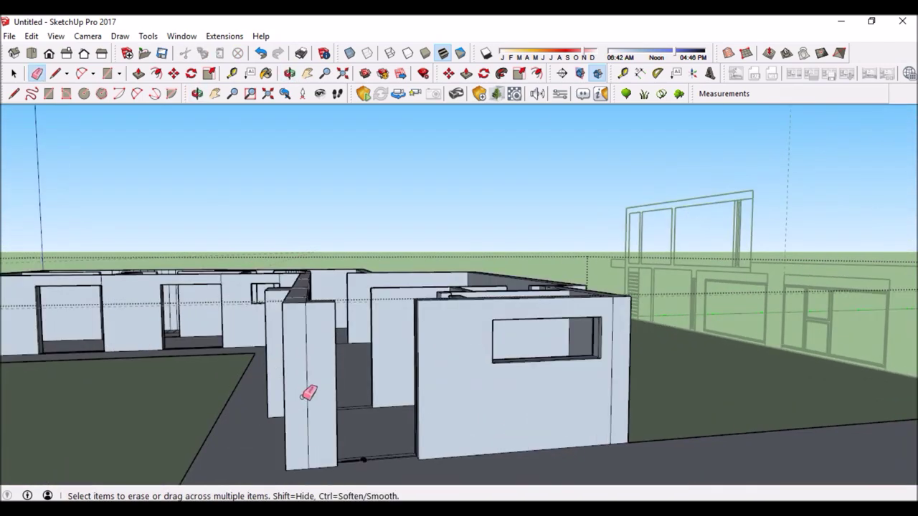
scroll(383, 337, "up", 2)
mouse_move(384, 337)
middle_mouse_down()
mouse_move(266, 322)
mouse_move(277, 352)
mouse_move(160, 256)
middle_mouse_up()
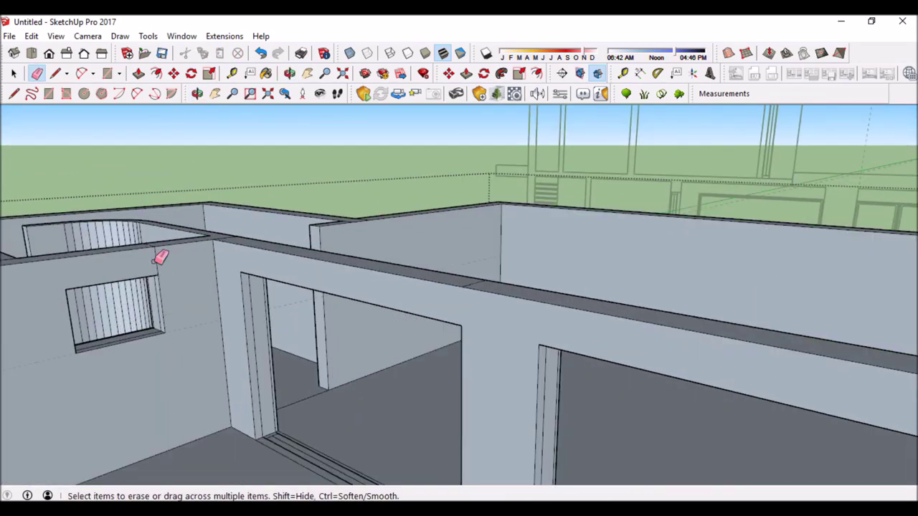
scroll(536, 210, "down", 3)
scroll(536, 210, "down", 2)
key("space")
mouse_move(536, 209)
middle_mouse_down()
mouse_move(652, 323)
mouse_move(607, 248)
middle_mouse_up()
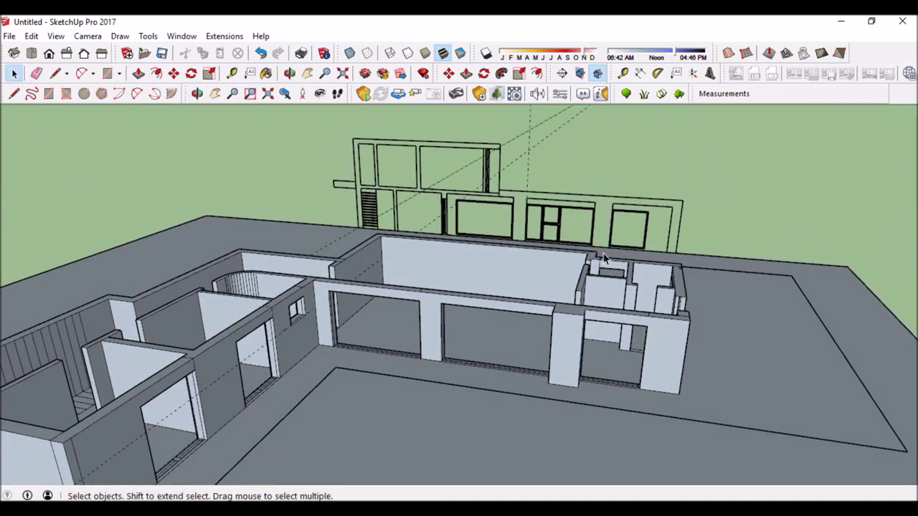
Select the whole building and zoom in toward its facade.
scroll(602, 149, "up", 3)
left_click(603, 149)
scroll(602, 149, "up", 3)
scroll(558, 143, "up", 2)
scroll(557, 144, "up", 3)
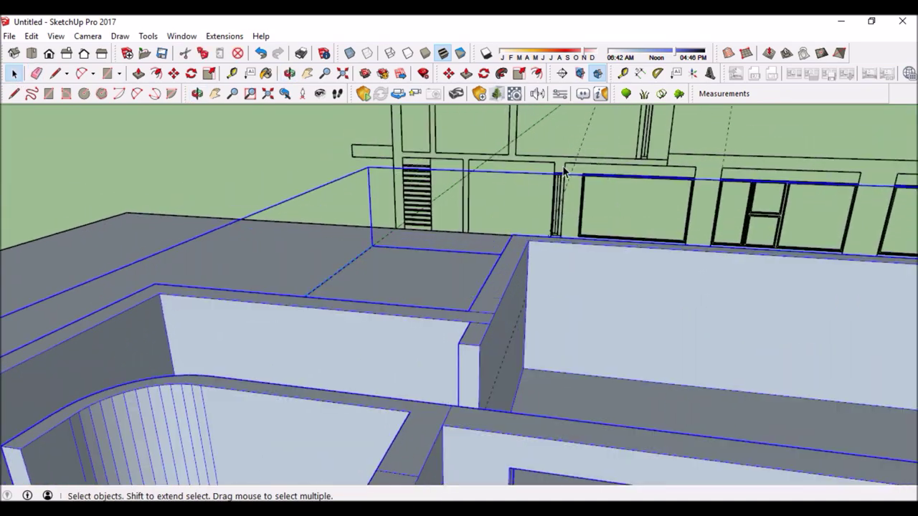
scroll(290, 304, "up", 2)
mouse_move(323, 237)
middle_mouse_down()
mouse_move(459, 215)
mouse_move(551, 370)
mouse_move(266, 256)
middle_mouse_up()
Select the top face of the wall.
scroll(266, 256, "up", 3)
key("l")
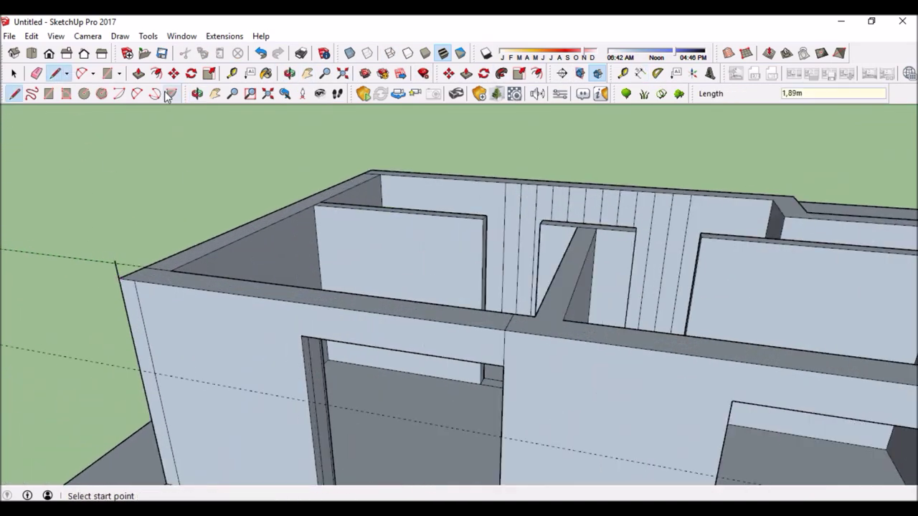
scroll(381, 159, "up", 3)
mouse_move(368, 211)
middle_mouse_down()
mouse_move(403, 226)
mouse_move(150, 213)
middle_mouse_up()
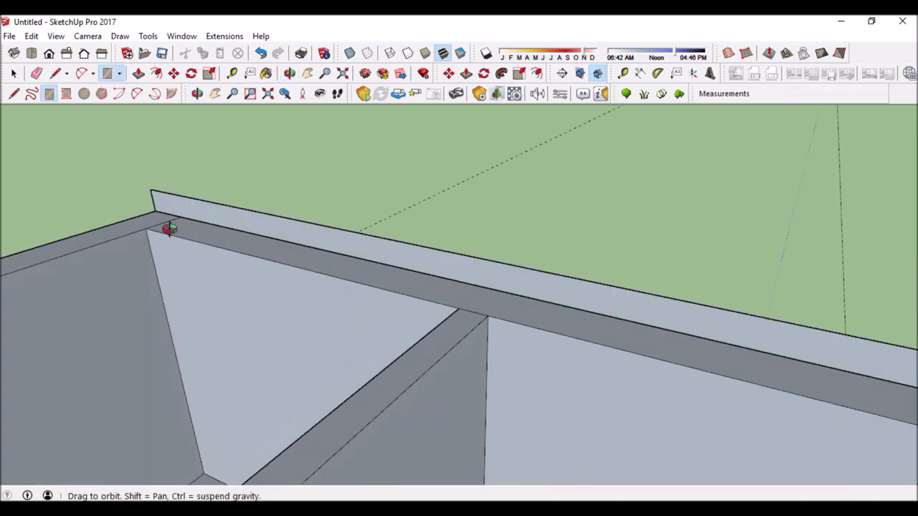
key("space")
left_click(184, 329)
Raise the wall-top face with Push/Pull to start the roof slab.
scroll(250, 311, "down", 5)
key("p")
left_click(239, 201)
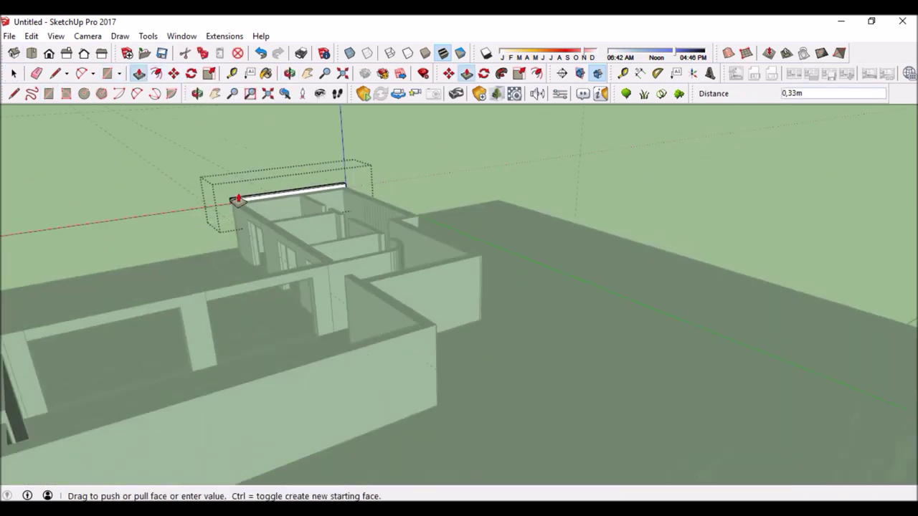
scroll(371, 279, "up", 3)
middle_click_drag(375, 273, 407, 238)
key("l")
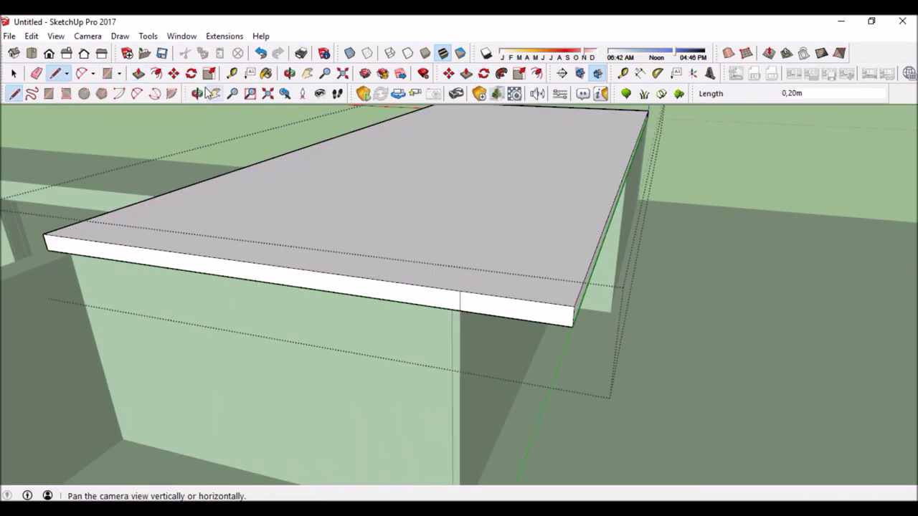
scroll(533, 314, "down", 3)
middle_click_drag(401, 308, 322, 368)
scroll(322, 369, "up", 3)
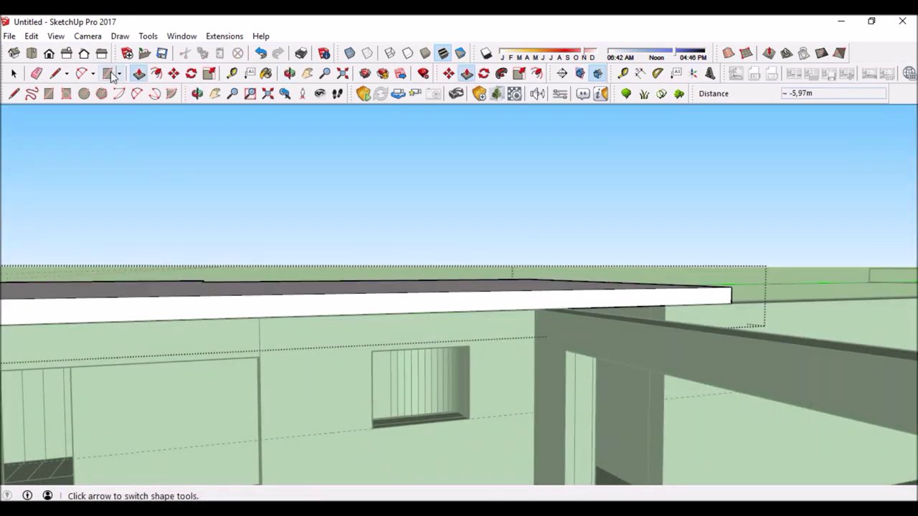
Extrude the roof slab out over the remaining walls of the L-shaped building.
left_click(138, 73)
scroll(713, 381, "down", 3)
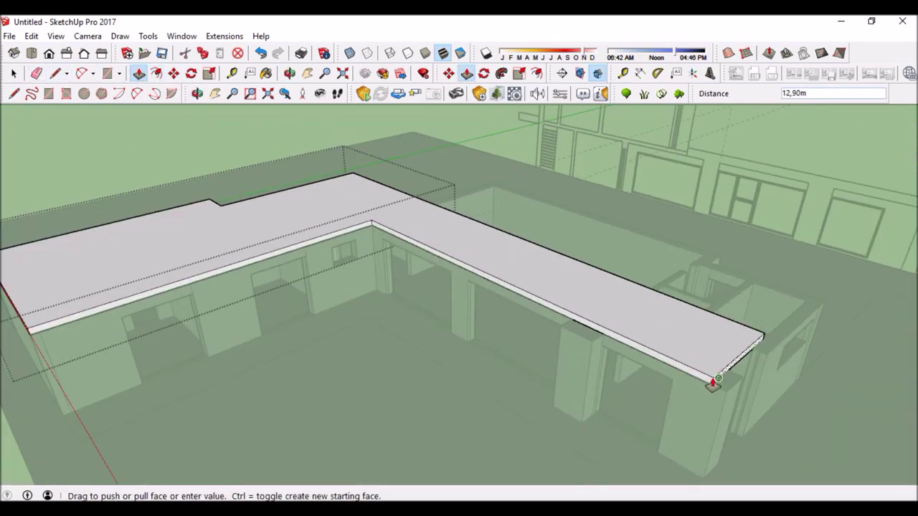
scroll(523, 213, "up", 3)
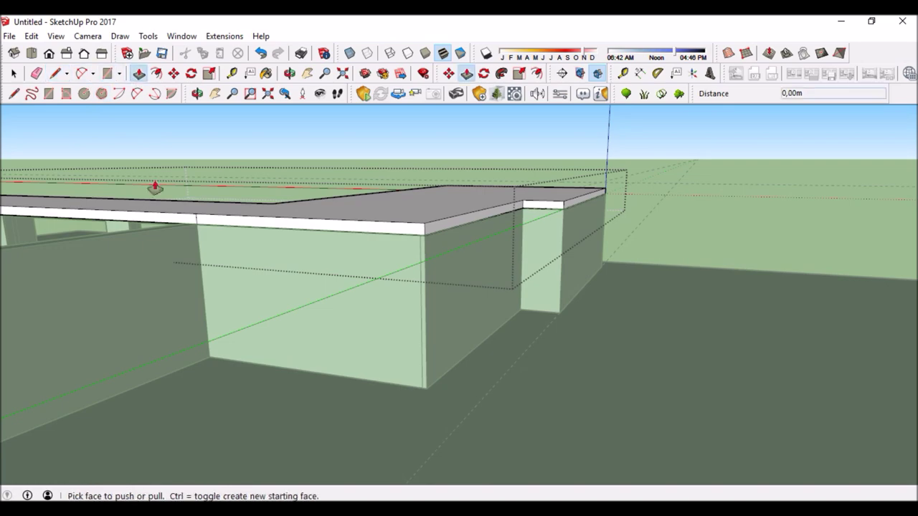
left_click(155, 188)
scroll(542, 293, "down", 3)
scroll(189, 121, "up", 3)
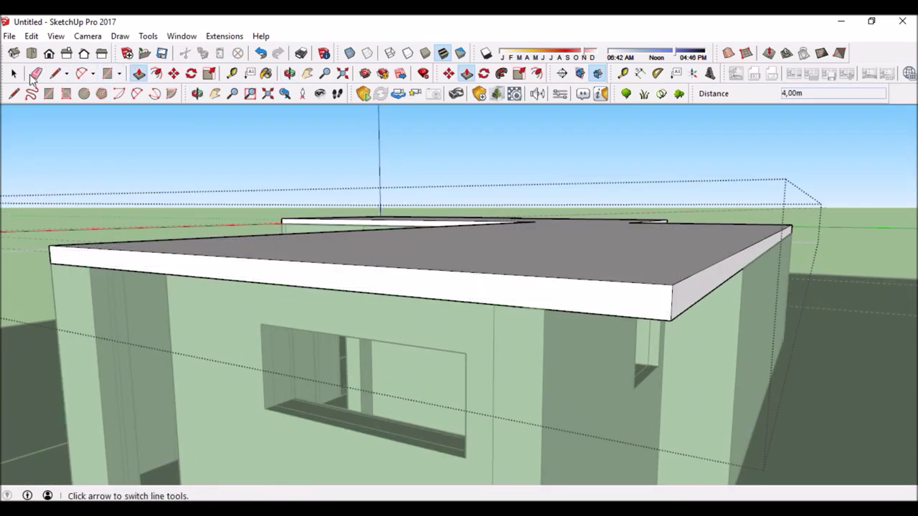
scroll(133, 317, "down", 3)
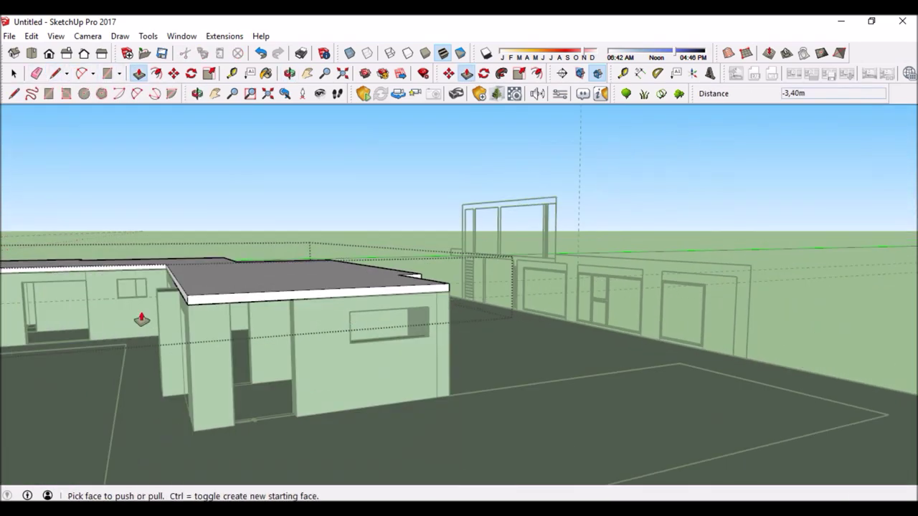
middle_click_drag(134, 318, 433, 361)
scroll(150, 264, "up", 3)
left_click(14, 73)
Orbit around the finished single-storey house and compare it with the AutoCAD floor plan.
scroll(293, 207, "down", 3)
middle_click_drag(293, 207, 743, 322)
scroll(543, 343, "up", 3)
middle_click_drag(556, 299, 578, 293)
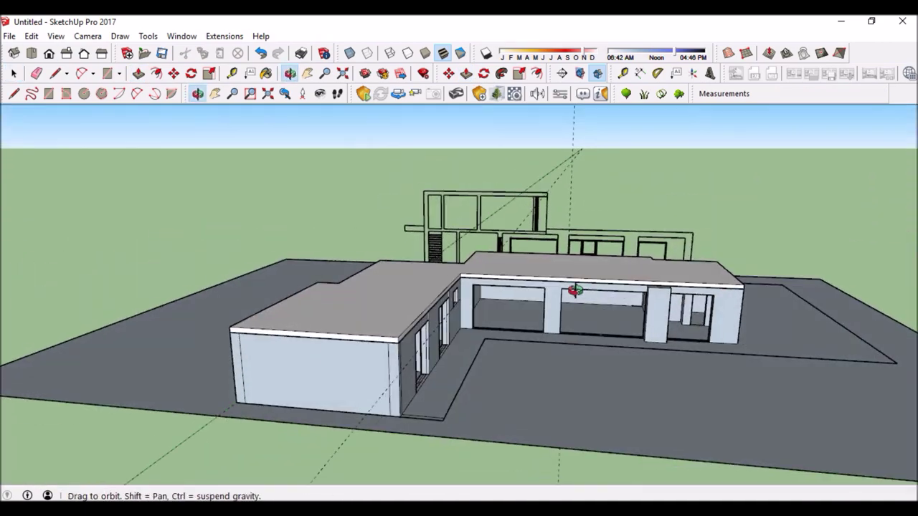
scroll(578, 294, "down", 5)
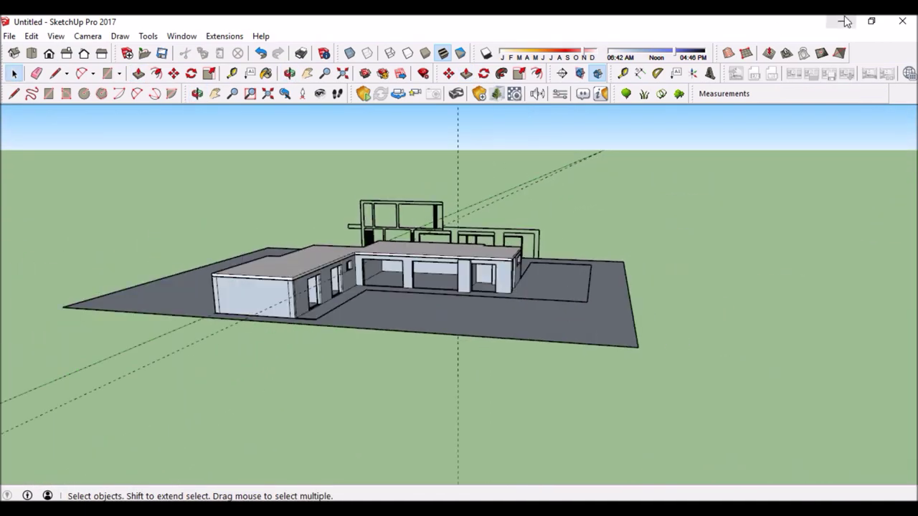
left_click(844, 22)
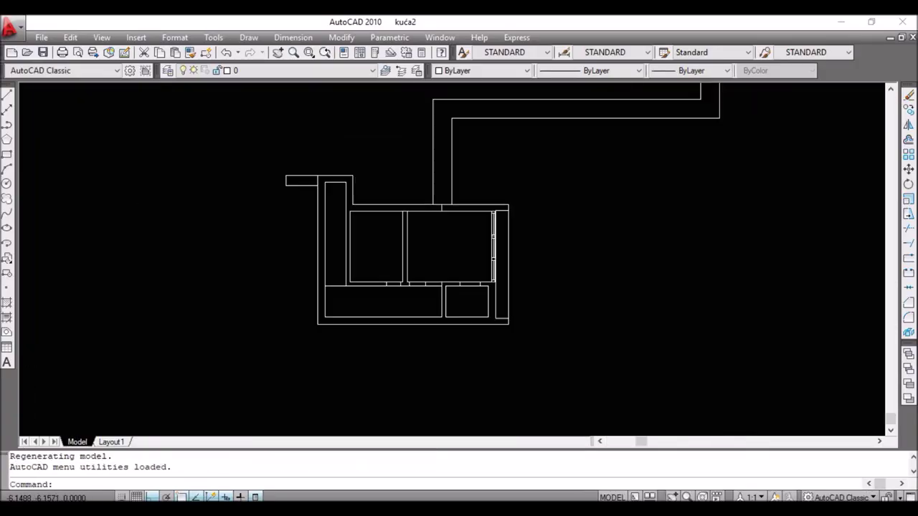
left_click(871, 23)
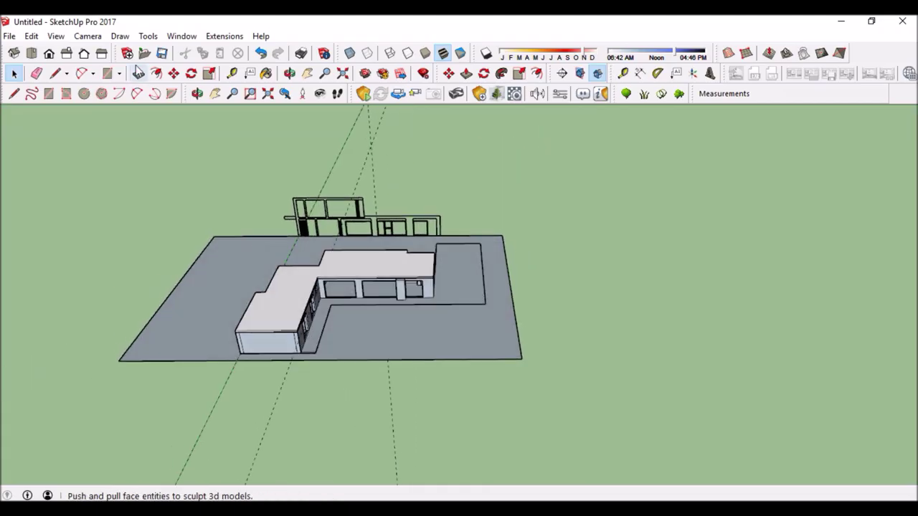
Import the kuća2.dxf floor plan and dismiss the import summary.
left_click(10, 35)
left_click(61, 229)
scroll(502, 323, "down", 3)
left_click(606, 265)
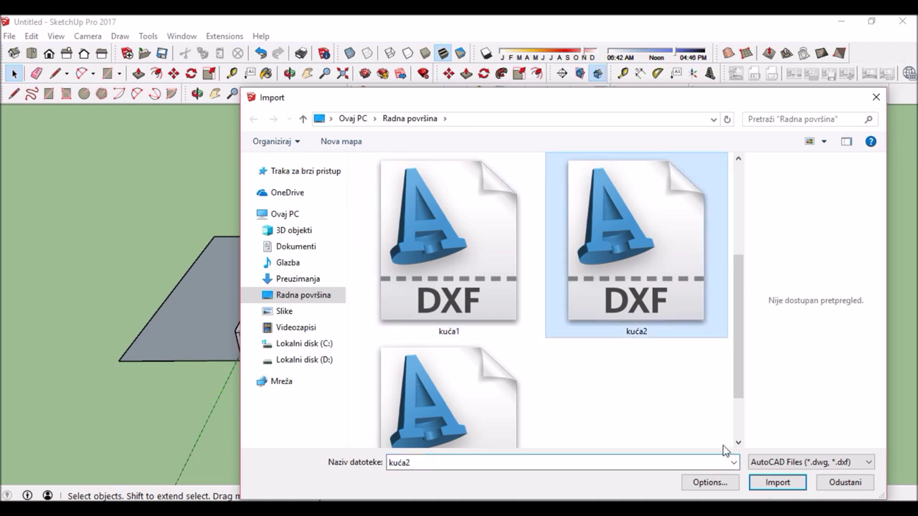
left_click(779, 481)
left_click(534, 367)
View the imported floor plan and begin raising its wall outlines.
middle_click_drag(506, 298, 506, 298)
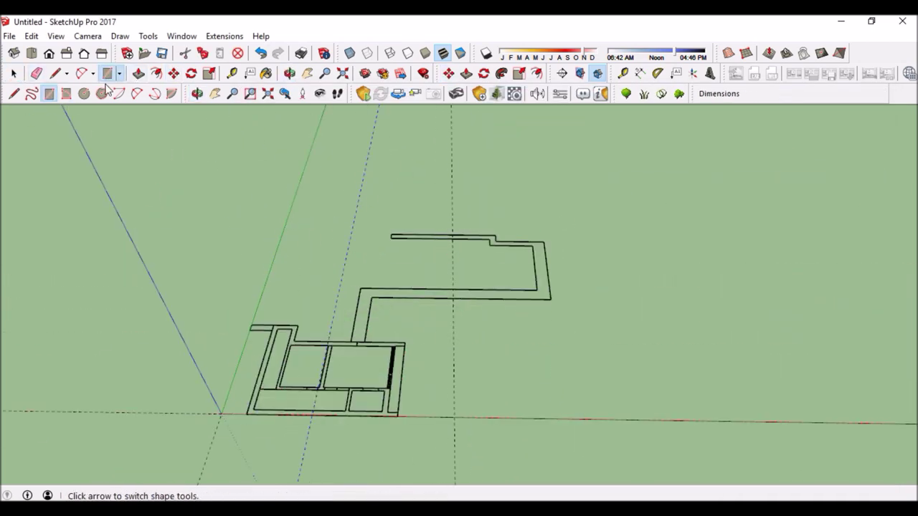
key("space")
scroll(459, 308, "down", 2)
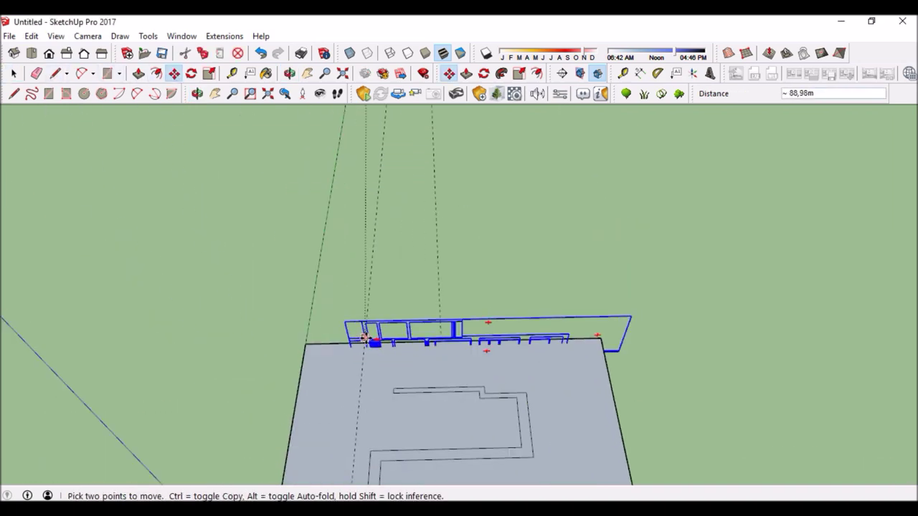
scroll(332, 267, "up", 3)
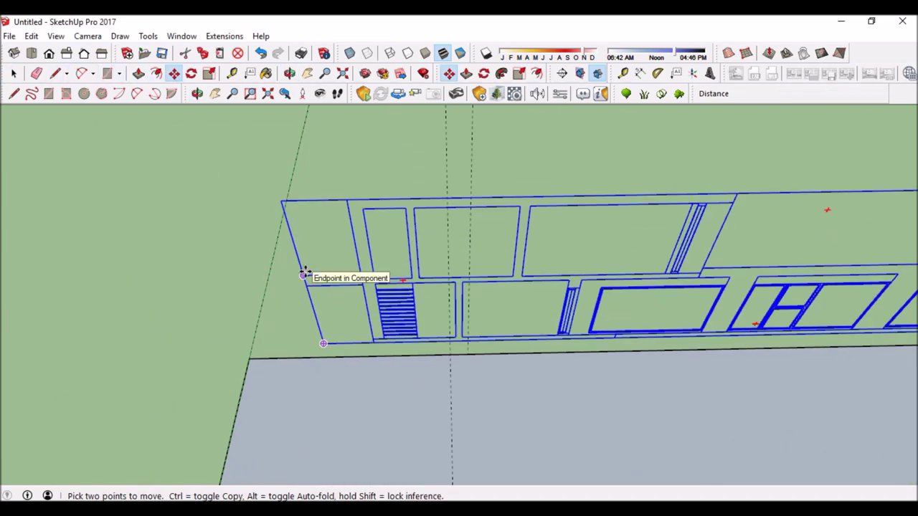
mouse_move(350, 200)
middle_mouse_down()
mouse_move(389, 113)
mouse_move(383, 180)
middle_mouse_up()
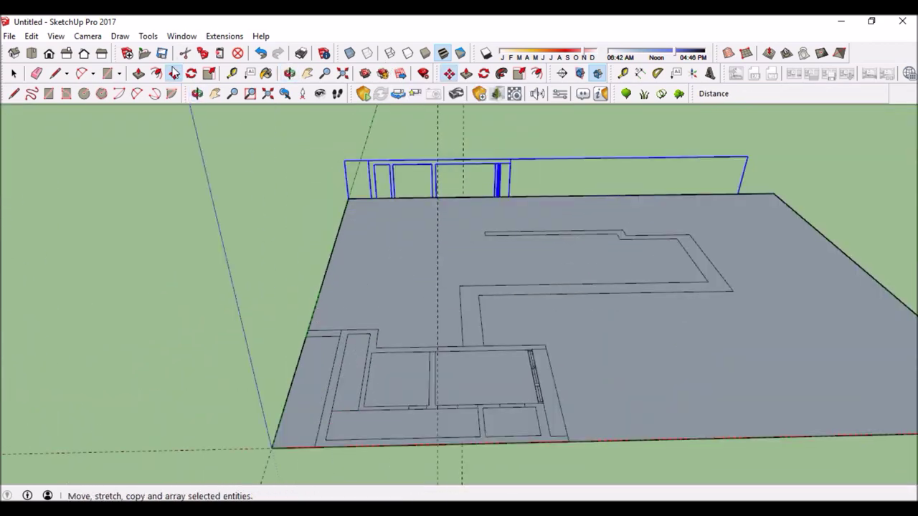
middle_click_drag(336, 324, 432, 244)
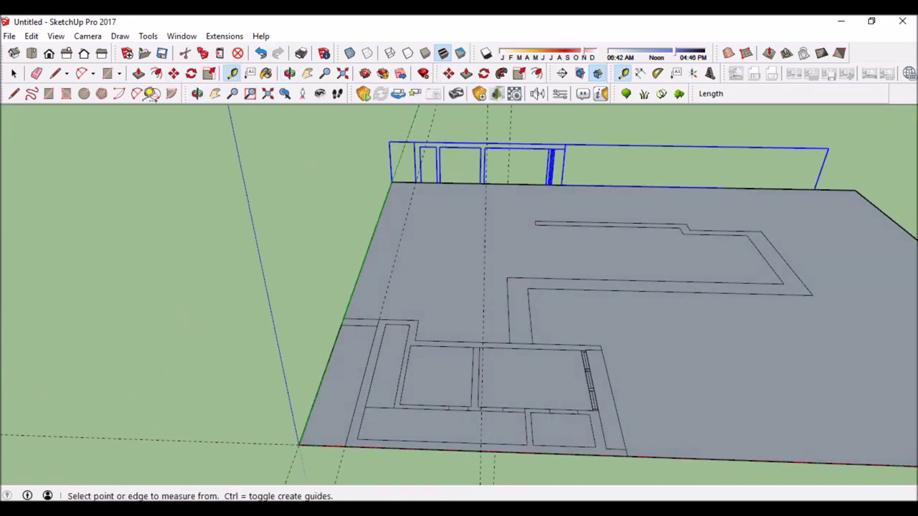
Push/Pull the kuća2 wall outlines up 2.40 m.
key("p")
scroll(433, 358, "up", 3)
left_click_drag(433, 359, 482, 122)
scroll(463, 240, "down", 5)
scroll(399, 276, "up", 5)
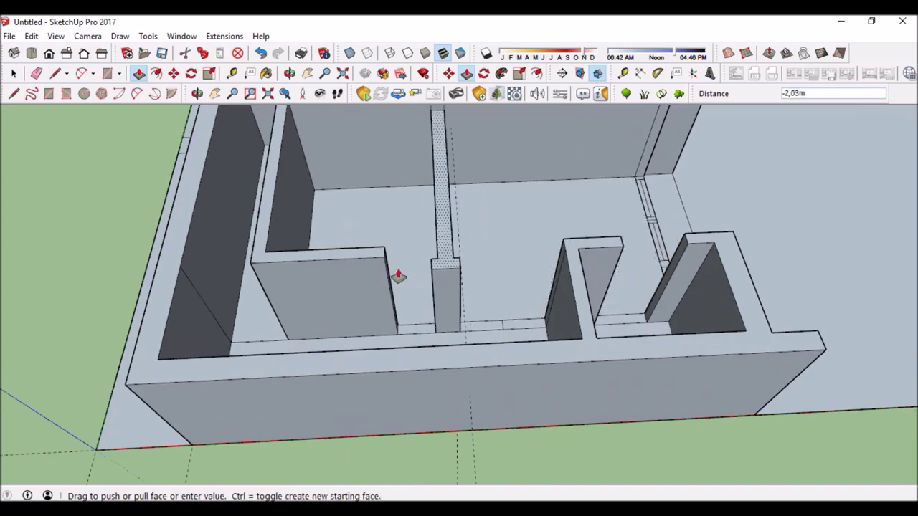
left_click(502, 320)
mouse_move(502, 321)
middle_mouse_down()
mouse_move(303, 205)
mouse_move(838, 188)
middle_mouse_up()
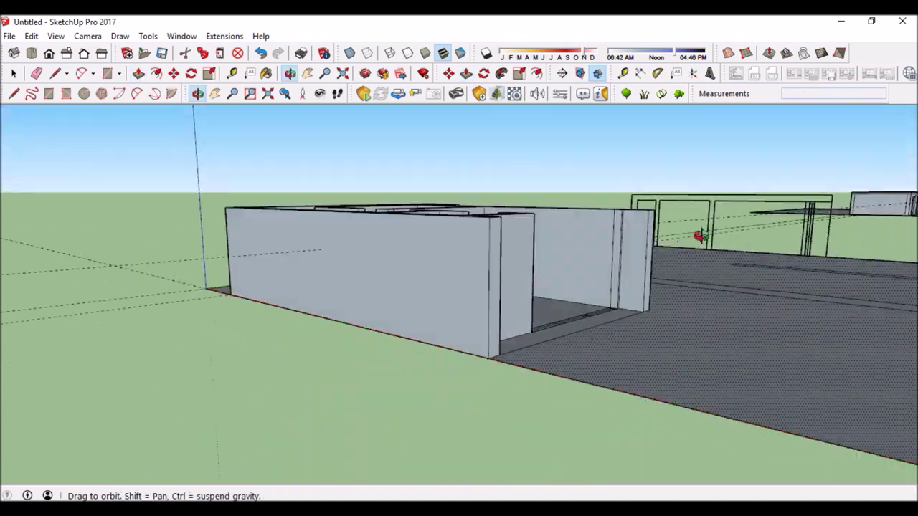
scroll(619, 320, "down", 5)
middle_click_drag(676, 319, 606, 301)
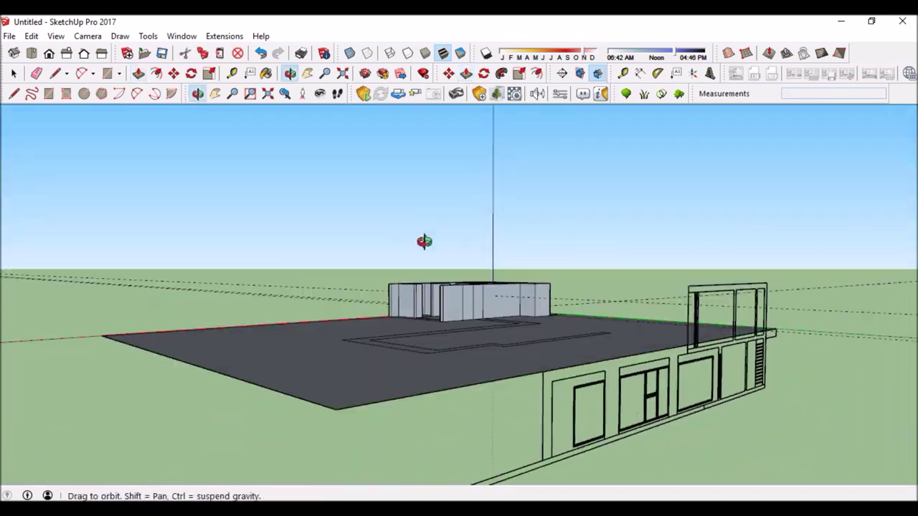
scroll(605, 302, "up", 5)
Draw a closing line across the wall tops and push the face to cap the box.
left_click(58, 75)
middle_click_drag(216, 337, 329, 349)
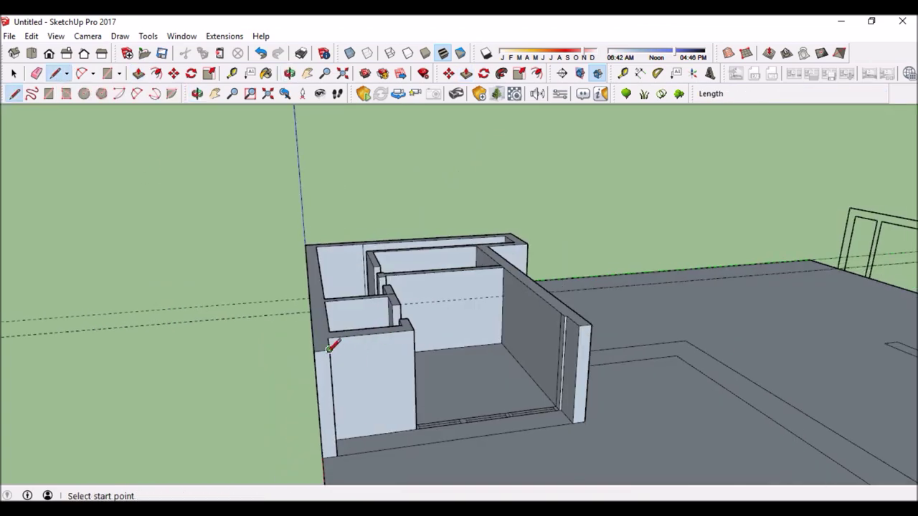
left_click(579, 325)
middle_click_drag(579, 325, 549, 334)
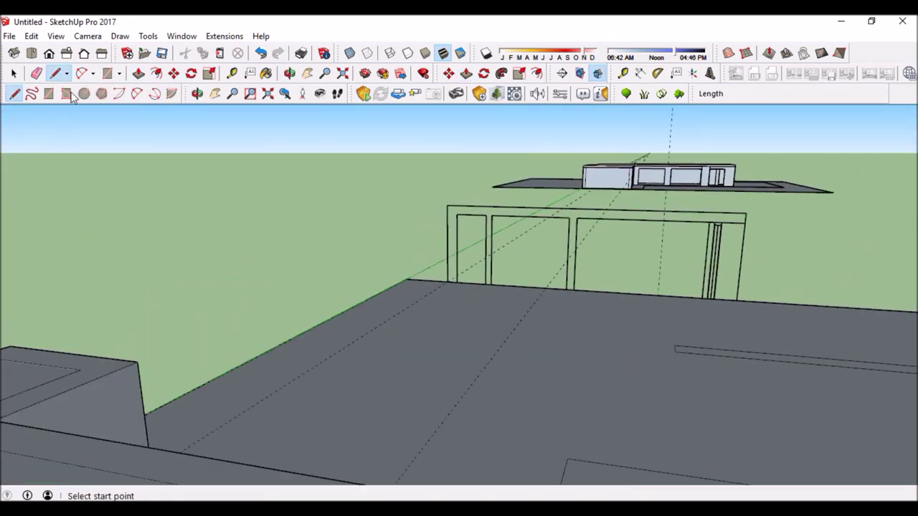
left_click_drag(235, 347, 530, 209)
mouse_move(245, 247)
middle_mouse_down()
mouse_move(454, 286)
mouse_move(453, 231)
middle_mouse_up()
key("l")
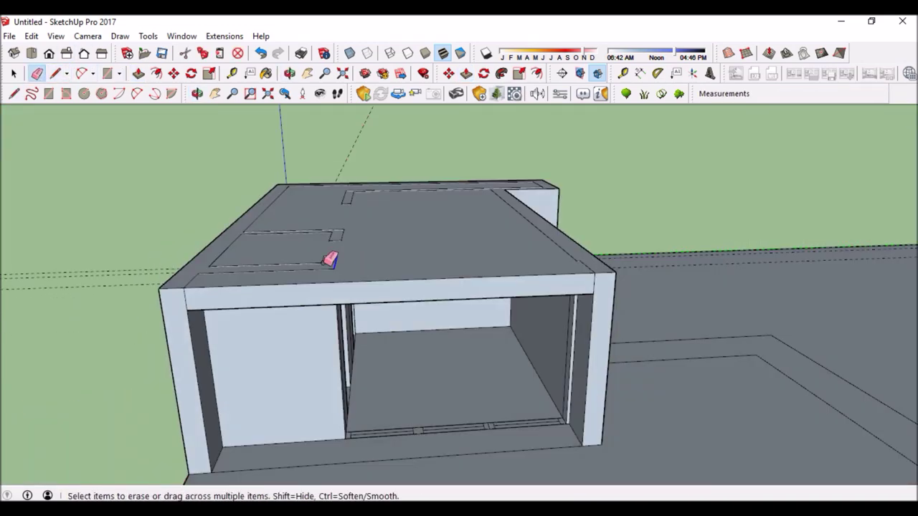
middle_click_drag(408, 192, 439, 131)
Erase the grey ground face and its edges from the kuća2 plan.
middle_click_drag(129, 373, 174, 293)
scroll(487, 272, "up", 3)
scroll(495, 266, "down", 5)
middle_click_drag(496, 266, 667, 410)
left_click_drag(750, 408, 509, 230)
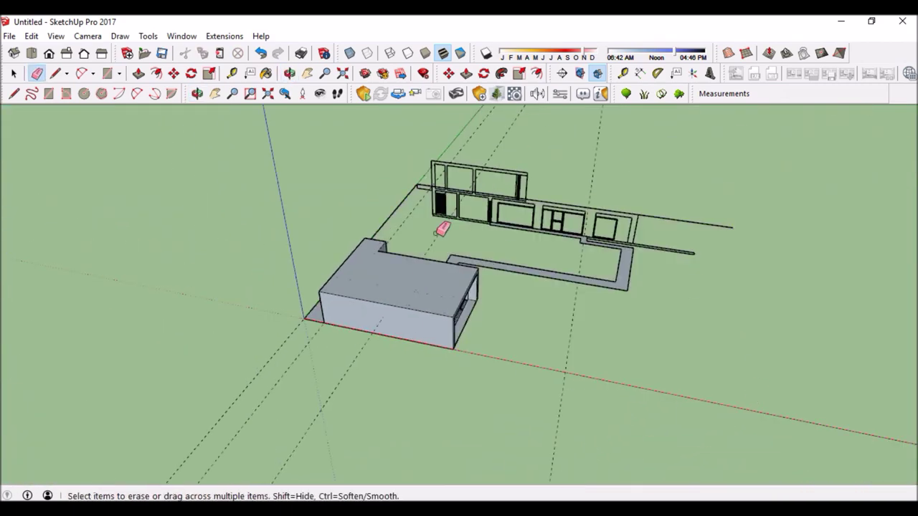
Select the finished kuća2 box and bring up its context menu.
middle_click_drag(604, 243, 597, 337)
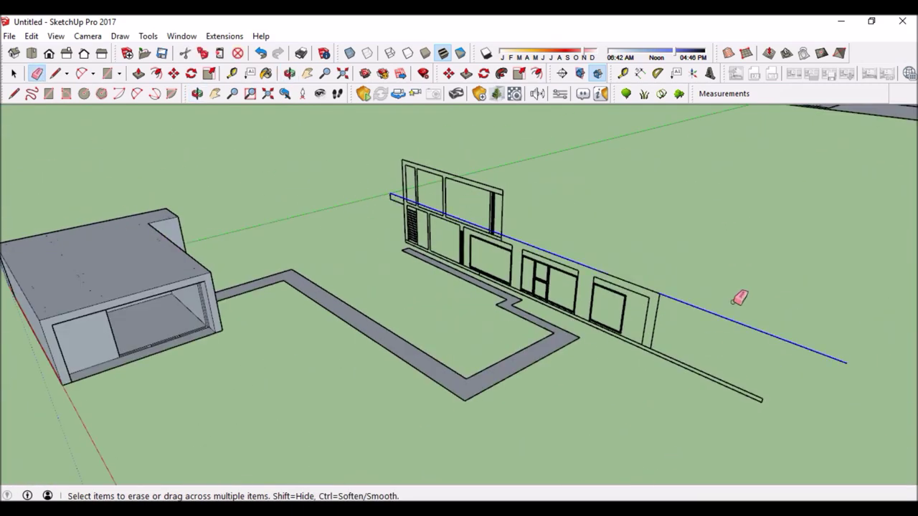
middle_click_drag(722, 325, 511, 431)
key("space")
right_click(437, 359)
Group the selected kuća2 box geometry.
left_click(502, 239)
middle_click_drag(483, 327, 430, 251)
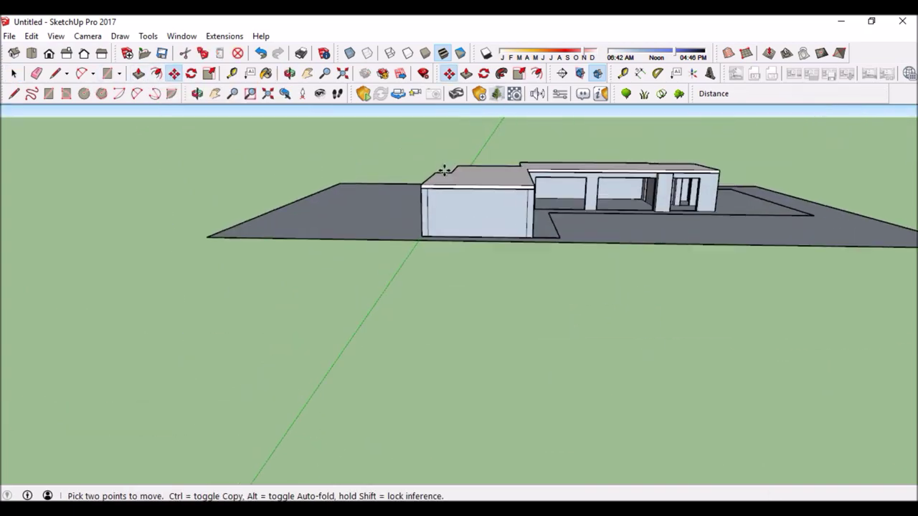
scroll(643, 199, "up", 5)
middle_click_drag(601, 190, 517, 281)
Move the facade elevation drawing over to the back edge of the house.
key("m")
mouse_move(455, 266)
middle_mouse_down()
mouse_move(677, 217)
mouse_move(791, 239)
mouse_move(722, 227)
middle_mouse_up()
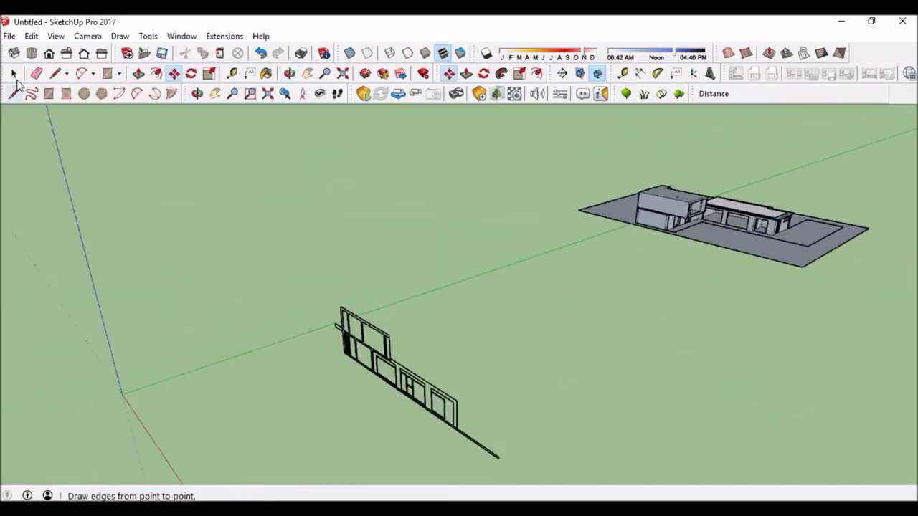
left_click(175, 74)
scroll(464, 315, "up", 5)
middle_click_drag(537, 220, 528, 172)
scroll(528, 172, "up", 3)
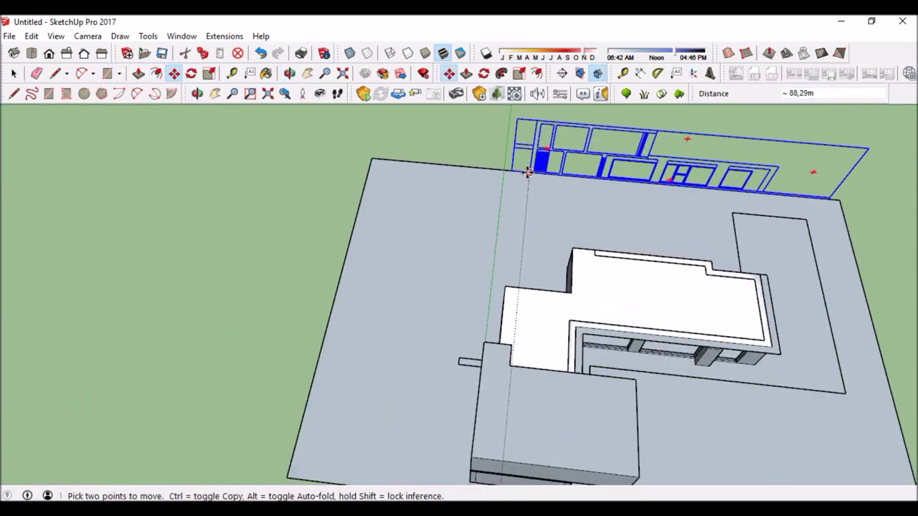
middle_click_drag(398, 155, 537, 327)
Check the elevation drawing's position with the Tape Measure.
key("t")
scroll(531, 266, "up", 3)
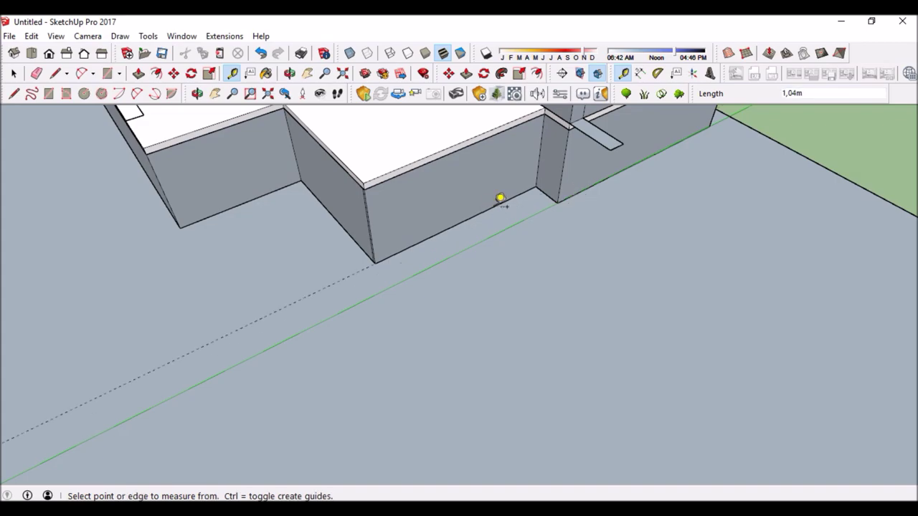
scroll(499, 198, "up", 3)
scroll(271, 270, "down", 5)
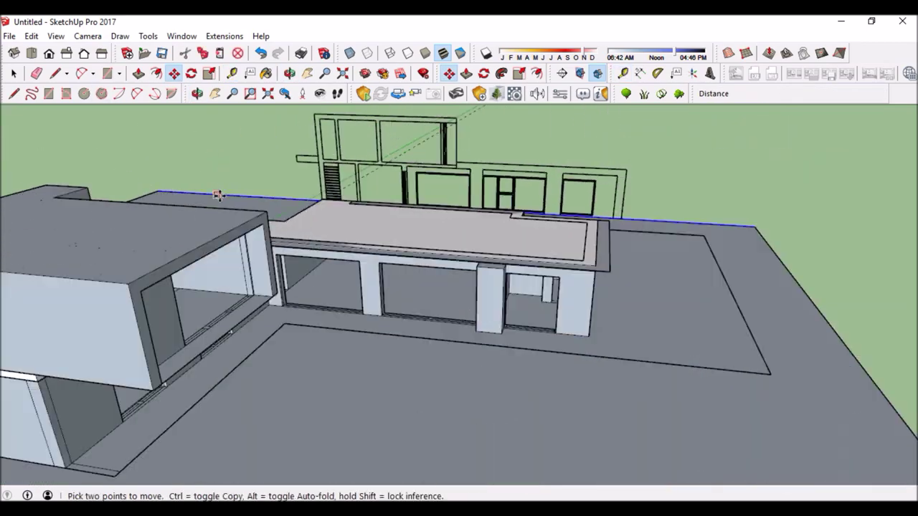
Draw edge lines around the flat roof to outline the parapet.
key("space")
mouse_move(502, 215)
middle_mouse_down()
mouse_move(608, 170)
mouse_move(138, 106)
middle_mouse_up()
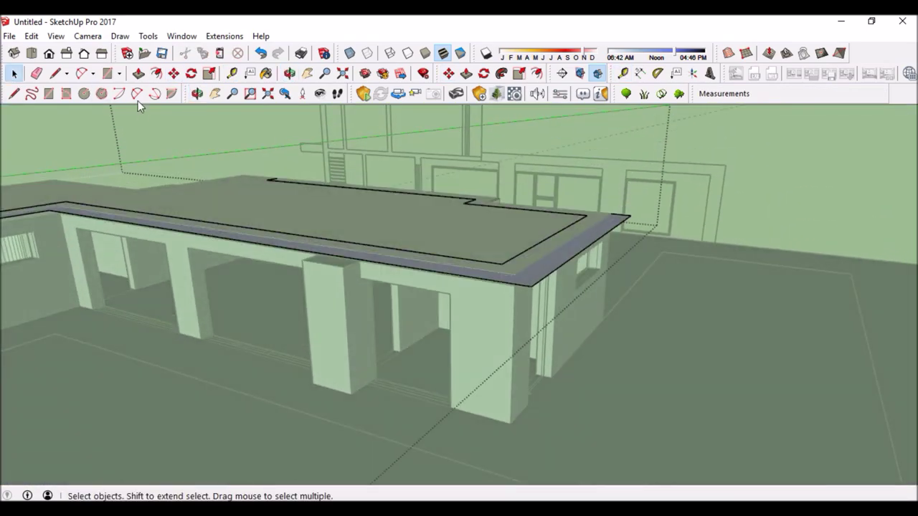
scroll(596, 234, "up", 5)
scroll(276, 242, "up", 3)
key("l")
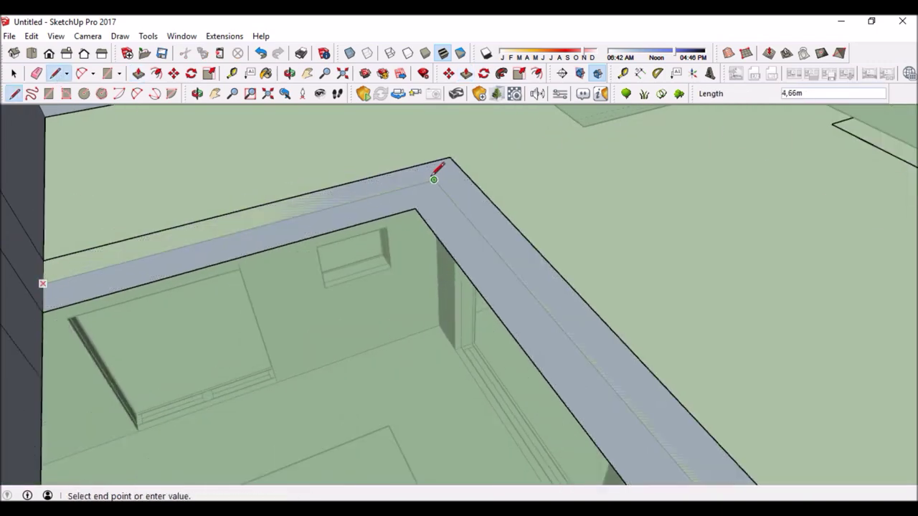
scroll(595, 349, "down", 5)
scroll(583, 337, "up", 1)
scroll(717, 283, "up", 3)
left_click(717, 282)
mouse_move(717, 282)
middle_mouse_down()
mouse_move(793, 141)
mouse_move(147, 84)
middle_mouse_up()
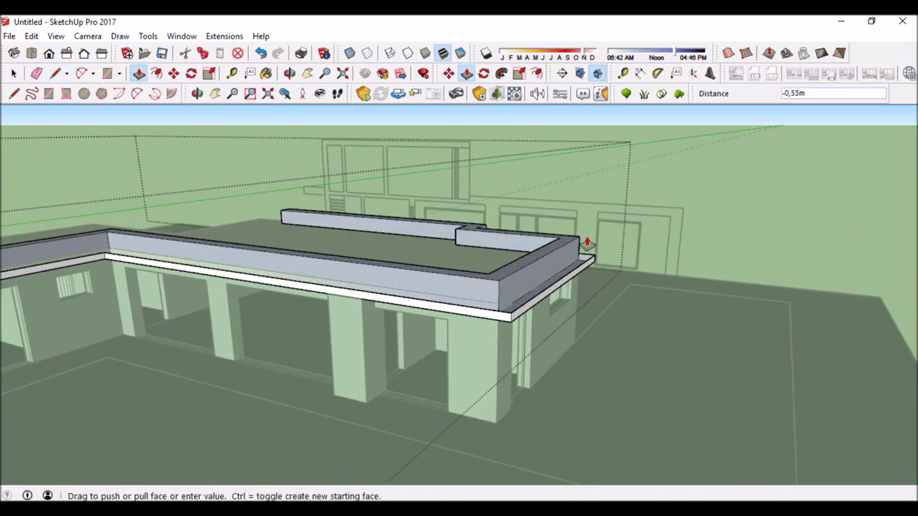
scroll(518, 287, "up", 2)
middle_click_drag(518, 286, 435, 293)
scroll(199, 261, "up", 5)
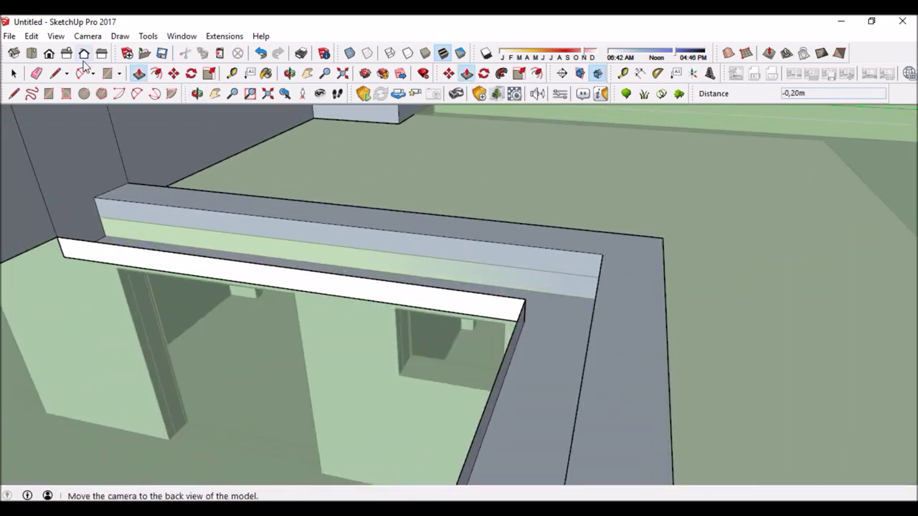
mouse_move(603, 251)
middle_mouse_down()
mouse_move(549, 215)
mouse_move(778, 287)
middle_mouse_up()
Push/Pull the roof-edge face up 2.65 m and erase an unneeded edge.
left_click(775, 348)
mouse_move(775, 349)
middle_mouse_down()
mouse_move(549, 265)
mouse_move(529, 266)
mouse_move(578, 282)
mouse_move(180, 236)
mouse_move(259, 279)
mouse_move(281, 240)
mouse_move(311, 305)
mouse_move(454, 172)
mouse_move(226, 342)
mouse_move(275, 317)
middle_mouse_up()
key("e")
key("l")
left_click(219, 369)
left_click(254, 230)
left_click(36, 74)
mouse_move(443, 193)
middle_mouse_down()
mouse_move(381, 177)
mouse_move(242, 199)
mouse_move(215, 213)
middle_mouse_up()
key("space")
Extrude the thin white strip along the front 3.30 m, undoing an accidental erase.
left_click(506, 223)
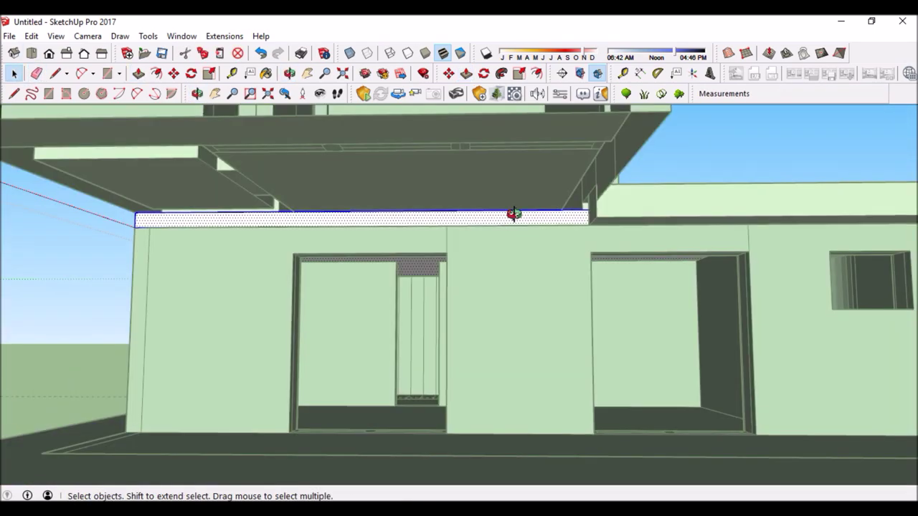
middle_click_drag(506, 223, 323, 179)
key("l")
left_click_drag(324, 215, 252, 148)
mouse_move(252, 147)
middle_mouse_down()
mouse_move(203, 131)
mouse_move(248, 158)
mouse_move(231, 273)
middle_mouse_up()
right_click(232, 273)
left_click(231, 276)
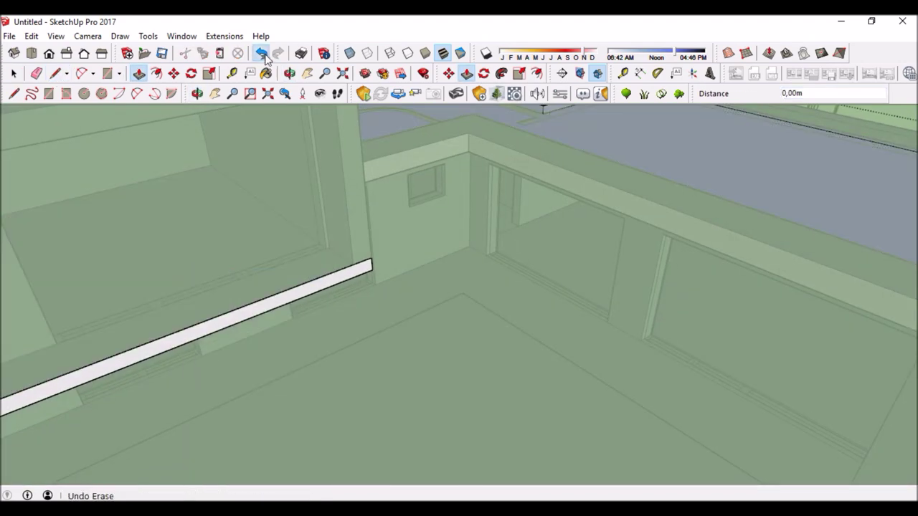
left_click(261, 53)
mouse_move(248, 199)
middle_mouse_down()
mouse_move(410, 146)
mouse_move(380, 175)
mouse_move(487, 268)
mouse_move(432, 149)
middle_mouse_up()
key("r")
mouse_move(158, 242)
middle_mouse_down()
mouse_move(588, 219)
mouse_move(477, 172)
mouse_move(538, 211)
mouse_move(399, 242)
mouse_move(500, 239)
mouse_move(514, 154)
mouse_move(41, 262)
mouse_move(130, 287)
mouse_move(403, 317)
mouse_move(410, 241)
mouse_move(373, 251)
middle_mouse_up()
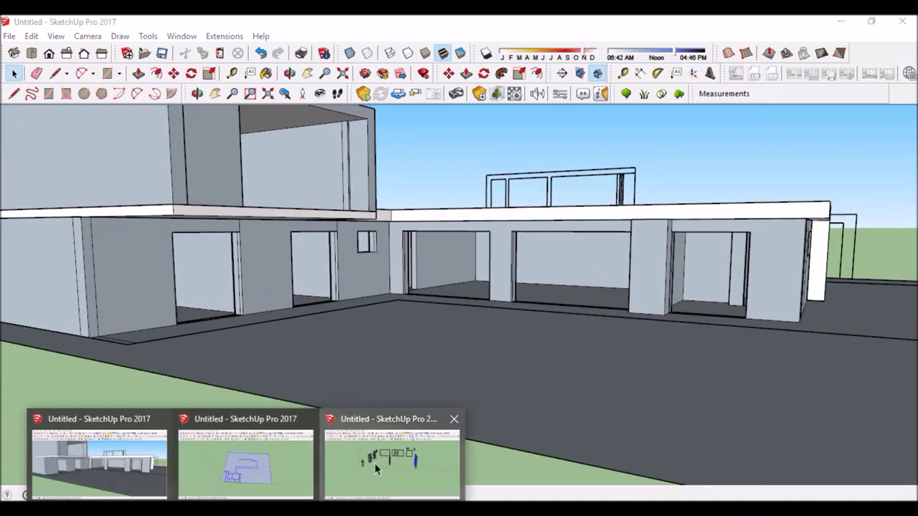
Copy the large window from the components model and paste it into the house.
left_click(250, 455)
key("ctrl+c")
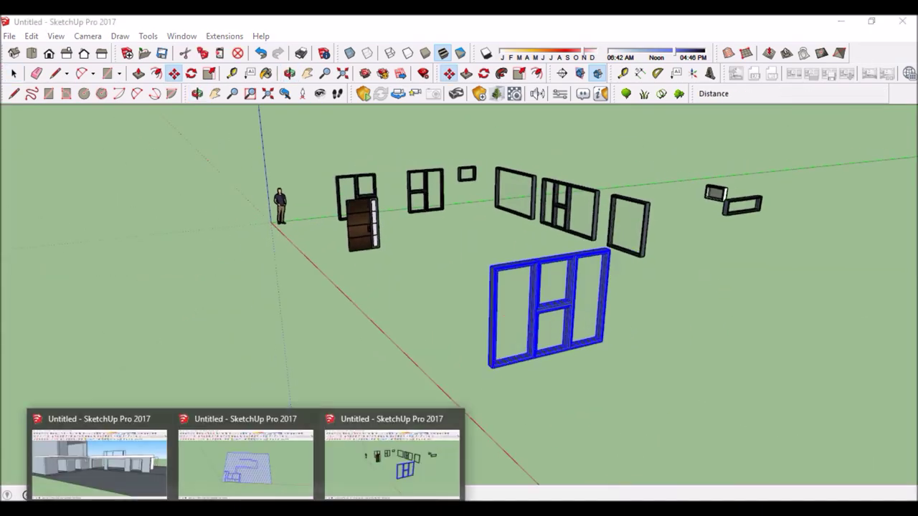
left_click(122, 450)
key("ctrl+v")
scroll(322, 251, "up", 5)
scroll(174, 301, "up", 3)
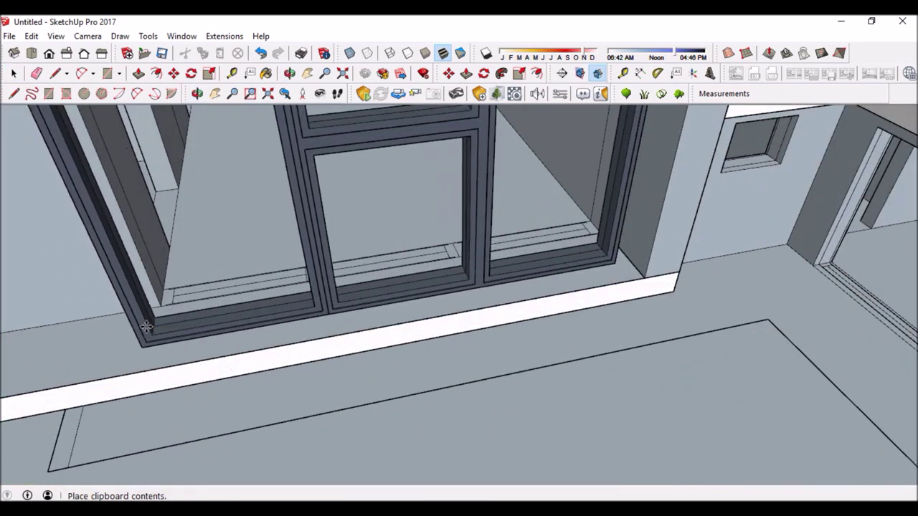
left_click(162, 310)
scroll(161, 309, "down", 4)
scroll(221, 197, "down", 4)
scroll(289, 480, "down", 5)
Copy the remaining windows without the door, paste them, and move them into the wall openings.
left_click(250, 455)
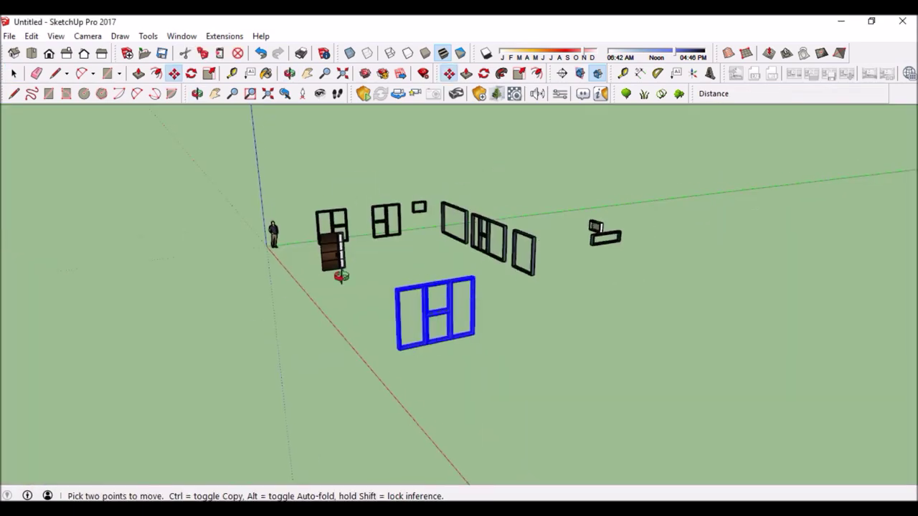
left_click_drag(559, 395, 560, 396)
scroll(325, 326, "up", 5)
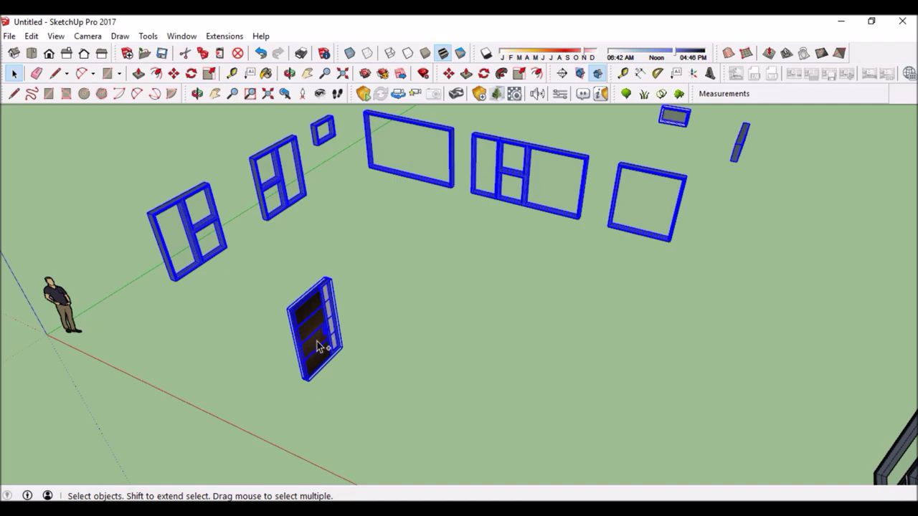
left_click(315, 338, "shift")
key("ctrl+c")
key("alt+Tab")
key("ctrl+v")
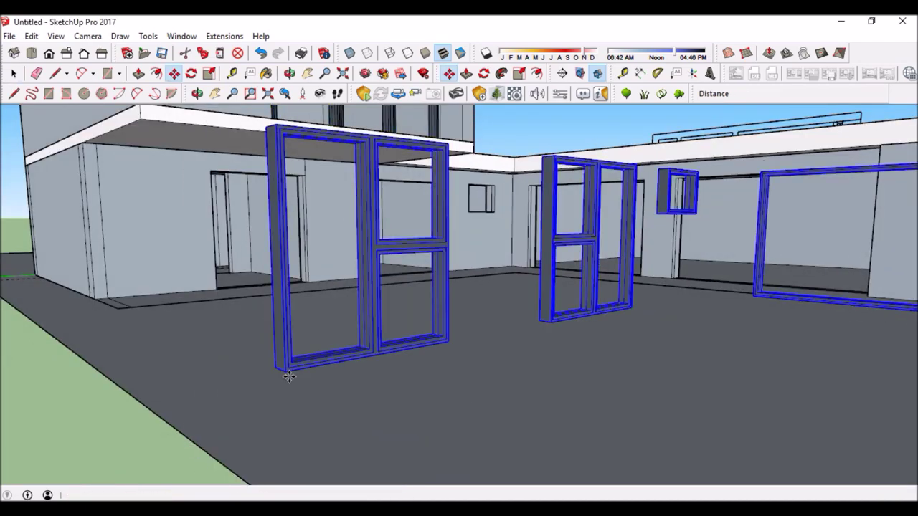
scroll(288, 376, "up", 5)
scroll(318, 256, "down", 5)
middle_click_drag(318, 256, 258, 262)
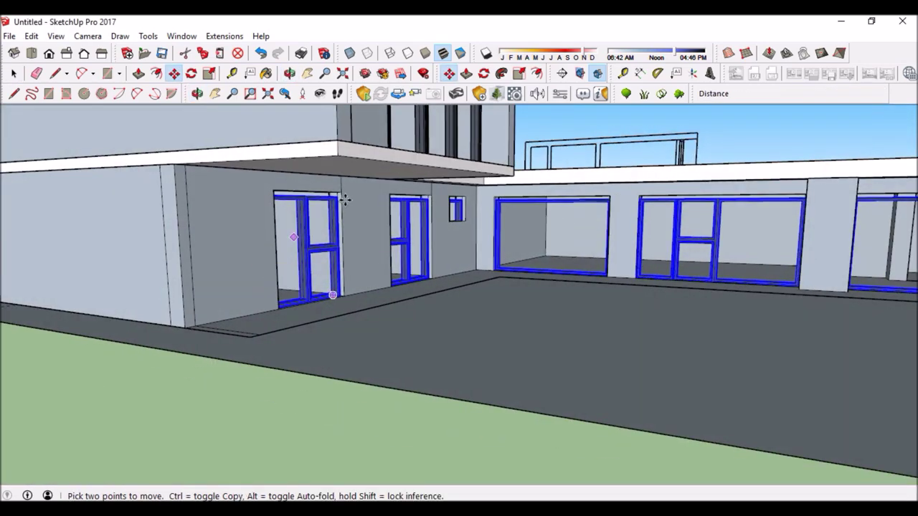
scroll(342, 211, "up", 5)
scroll(379, 203, "up", 2)
scroll(278, 277, "down", 3)
left_click(314, 323)
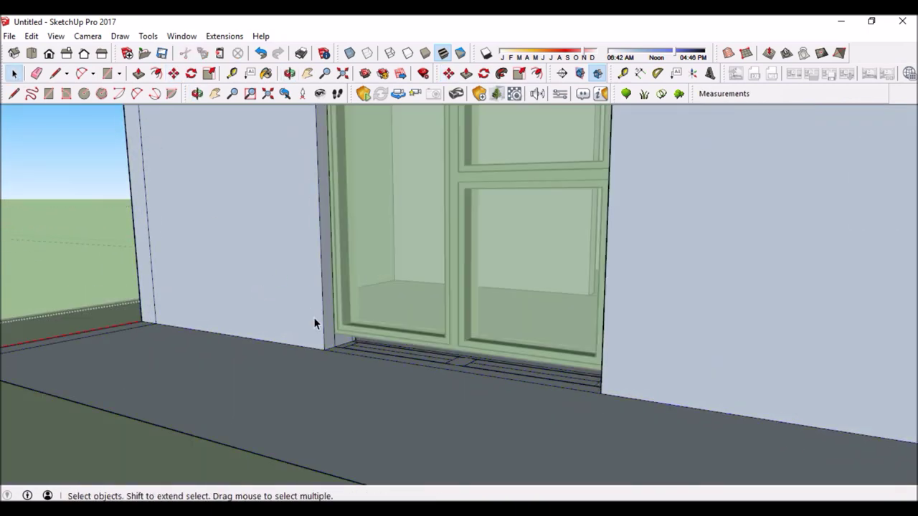
Select the wall geometry below the ground-floor window and mark its edges with Line.
triple_click(313, 322)
scroll(314, 323, "up", 3)
mouse_move(287, 301)
middle_mouse_down()
mouse_move(337, 349)
mouse_move(308, 287)
middle_mouse_up()
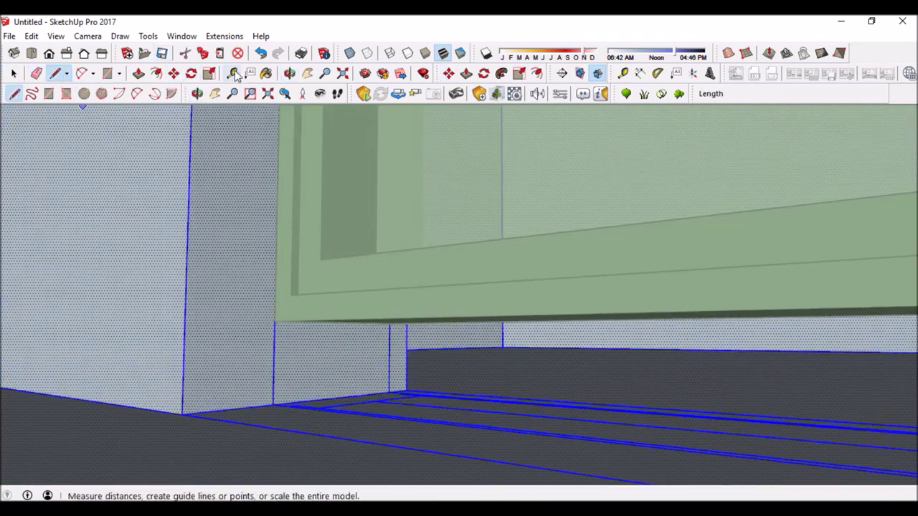
key("l")
middle_click_drag(184, 300, 448, 321)
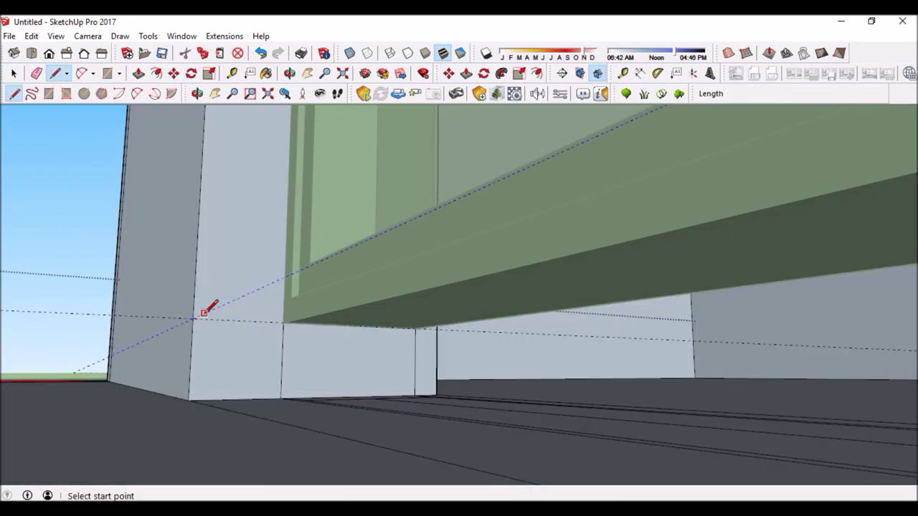
right_click(233, 351)
key("Escape")
Push the small wall face below the window back 0.90 m.
key("e")
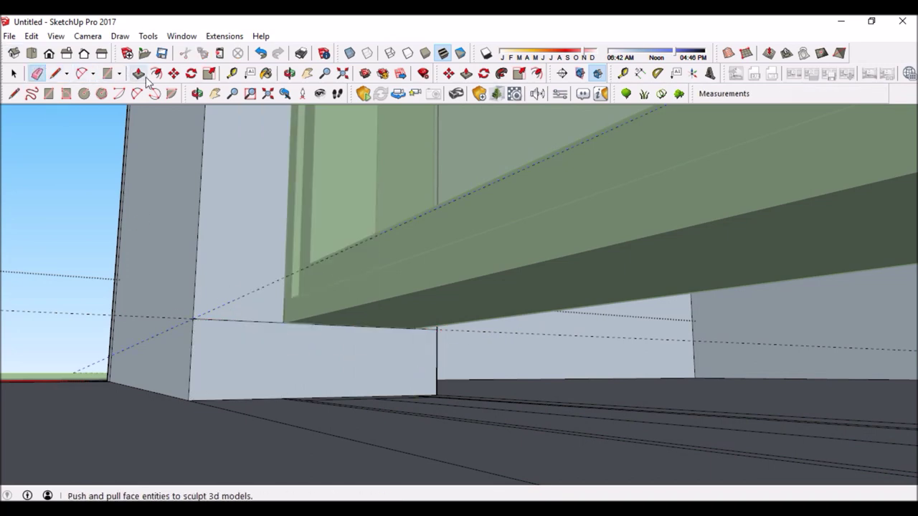
left_click(136, 73)
middle_click_drag(251, 322, 295, 430)
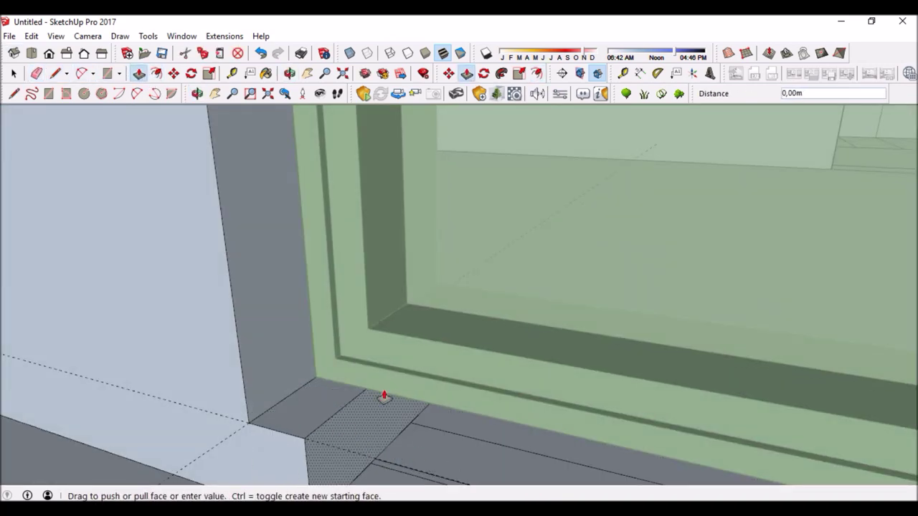
scroll(384, 398, "down", 4)
left_click(420, 330)
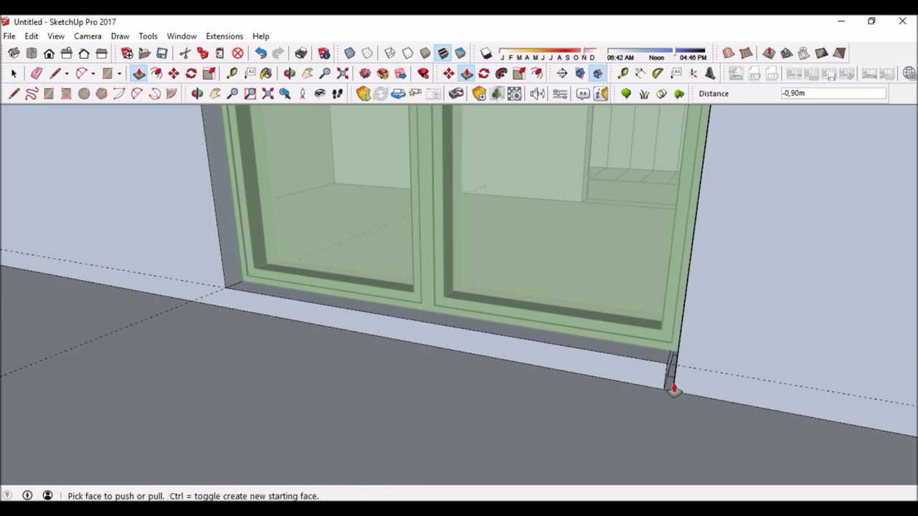
scroll(553, 409, "down", 5)
scroll(553, 409, "down", 5)
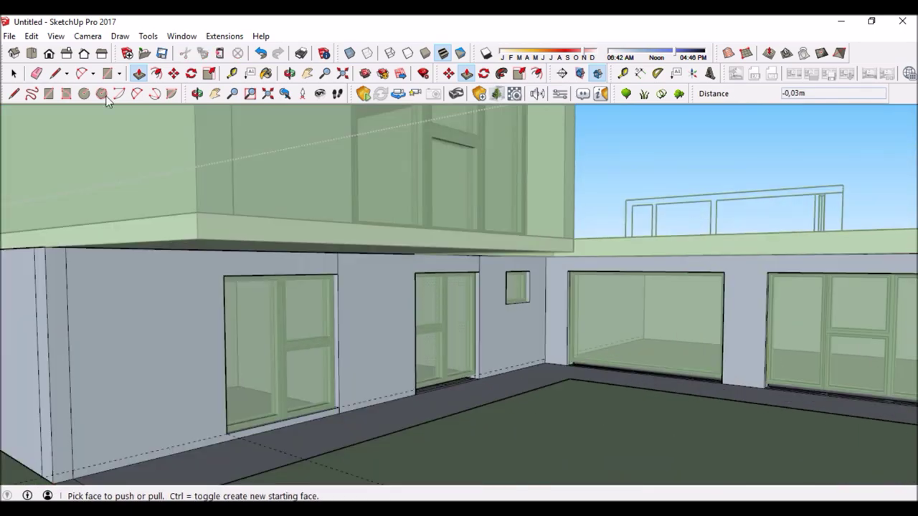
key("e")
scroll(349, 269, "up", 2)
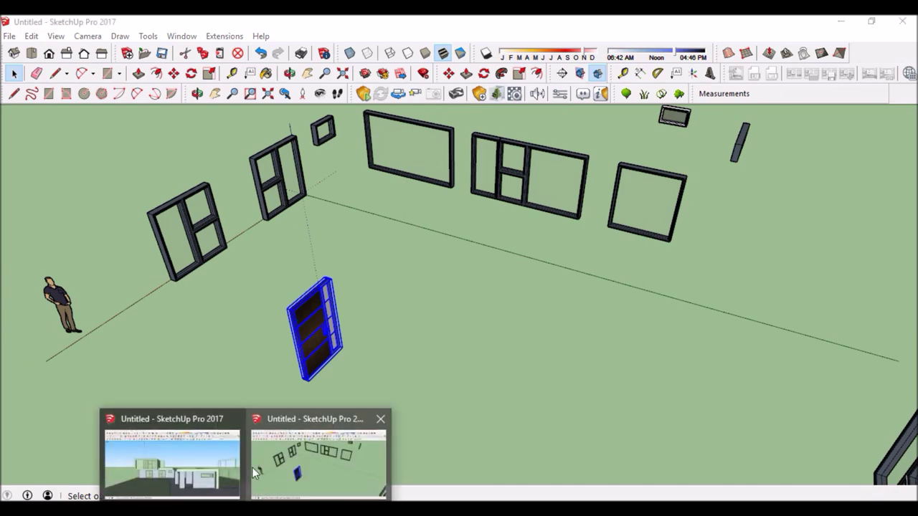
Paste the copied wooden door into the house model.
left_click(172, 462)
key("ctrl+v")
scroll(368, 451, "up", 3)
scroll(368, 451, "up", 3)
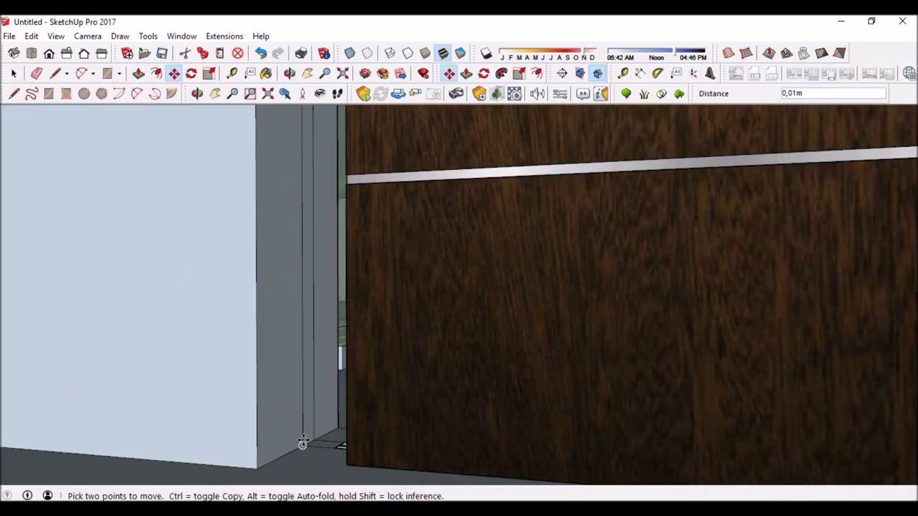
scroll(303, 442, "down", 3)
scroll(348, 420, "down", 3)
scroll(348, 215, "down", 3)
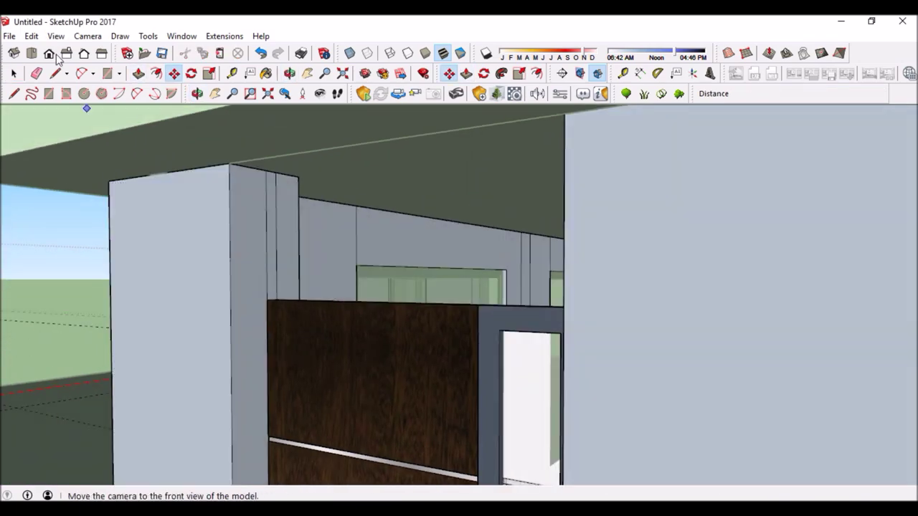
scroll(235, 299, "up", 3)
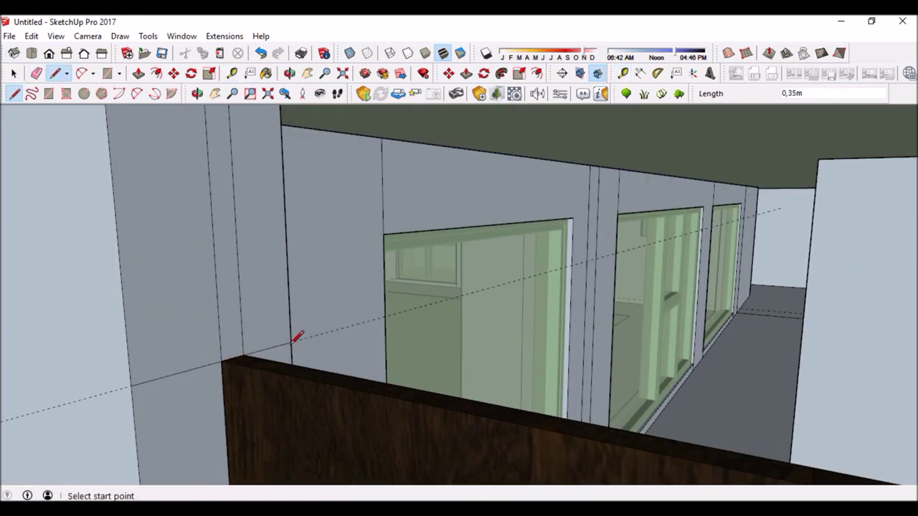
Push the wall face by the door back 1.32 m.
key("p")
scroll(240, 249, "down", 3)
left_click(442, 322)
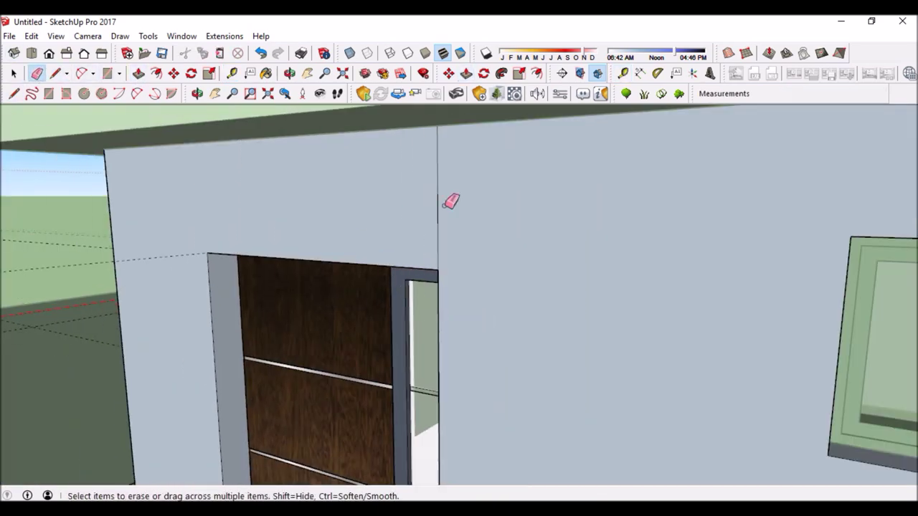
scroll(444, 205, "down", 3)
middle_click_drag(436, 246, 662, 242)
Open the Materials panel showing the Wood textures.
key("l")
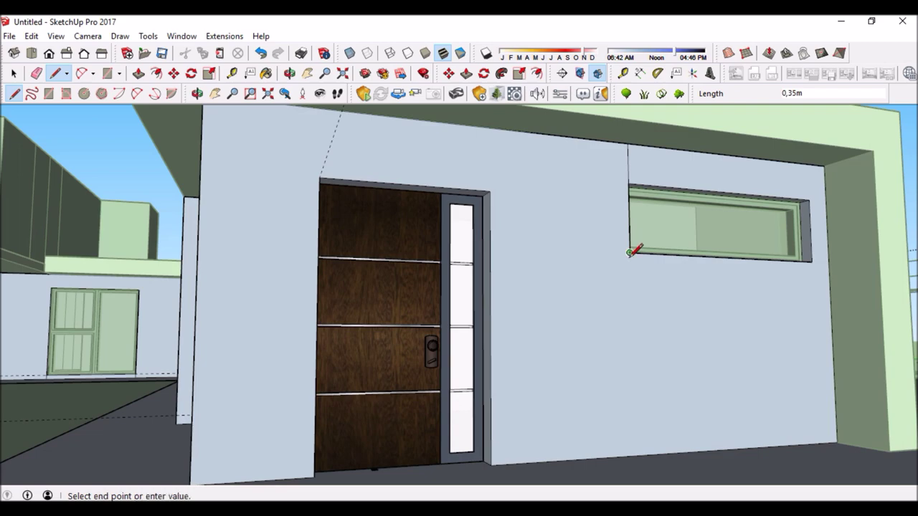
scroll(631, 249, "down", 5)
scroll(194, 260, "up", 5)
scroll(241, 205, "down", 2)
scroll(242, 205, "up", 5)
mouse_move(242, 205)
middle_mouse_down()
mouse_move(126, 449)
mouse_move(114, 354)
middle_mouse_up()
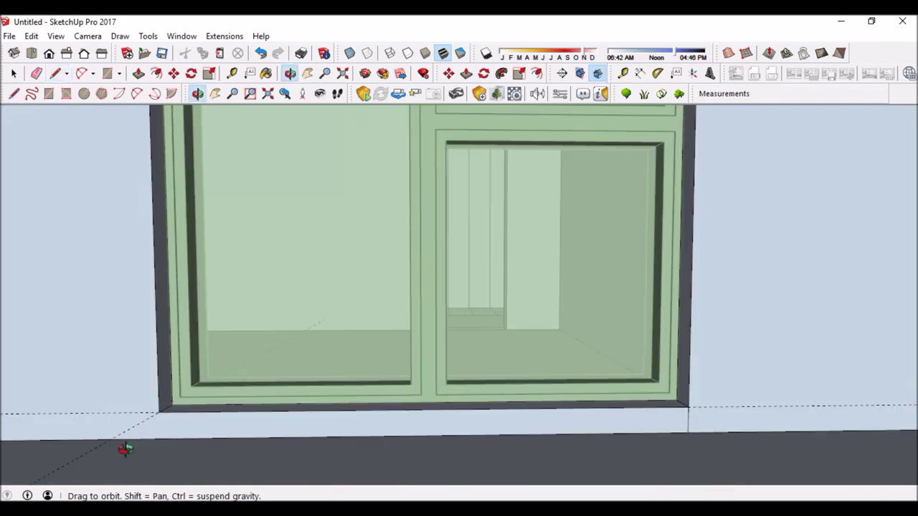
scroll(301, 302, "down", 3)
scroll(511, 195, "up", 4)
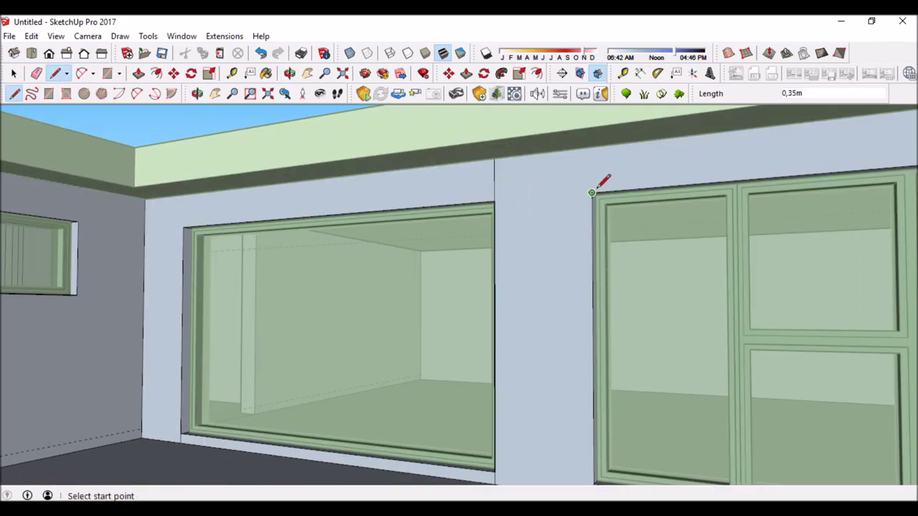
left_click(214, 74)
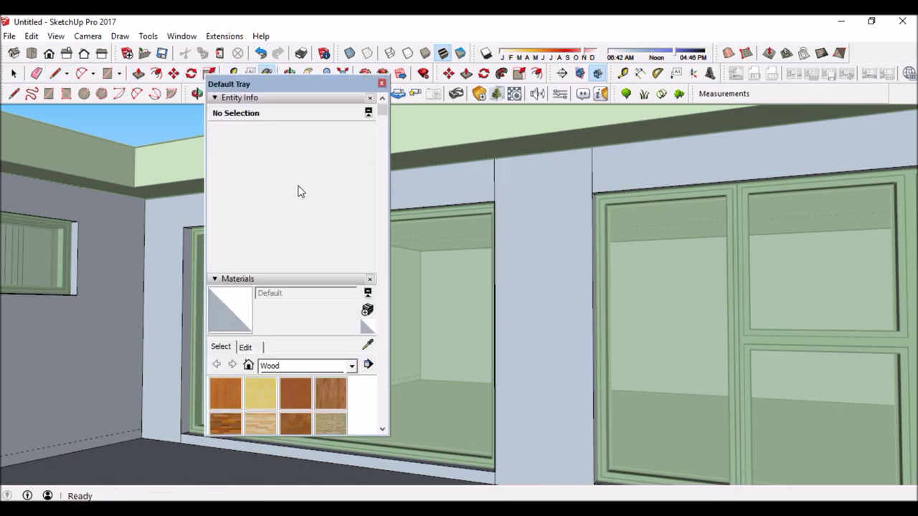
Create a wood material from texture 214.jpg and paint it onto the cladding column.
left_click(367, 312)
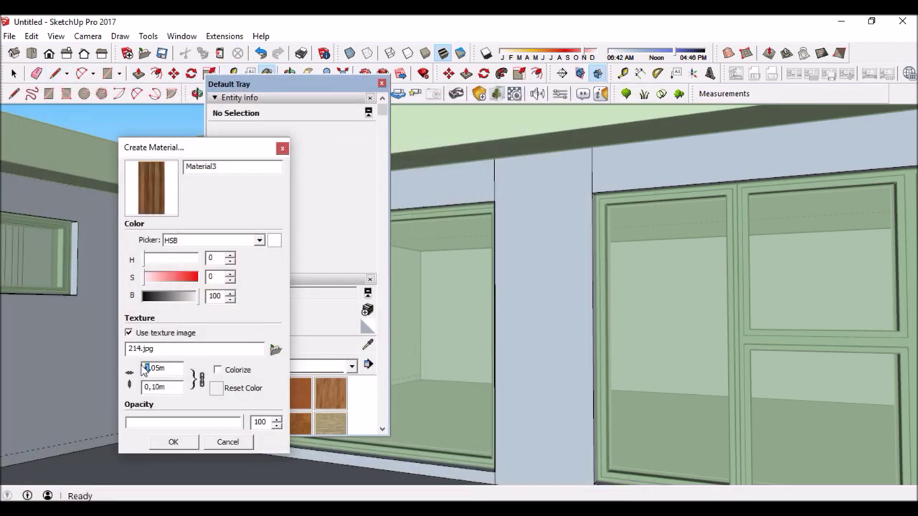
left_click(173, 442)
left_click(534, 337)
scroll(534, 337, "down", 4)
mouse_move(545, 316)
middle_mouse_down()
mouse_move(819, 278)
mouse_move(416, 281)
middle_mouse_up()
scroll(533, 239, "up", 3)
middle_click_drag(533, 240, 641, 150)
scroll(543, 177, "up", 2)
key("space")
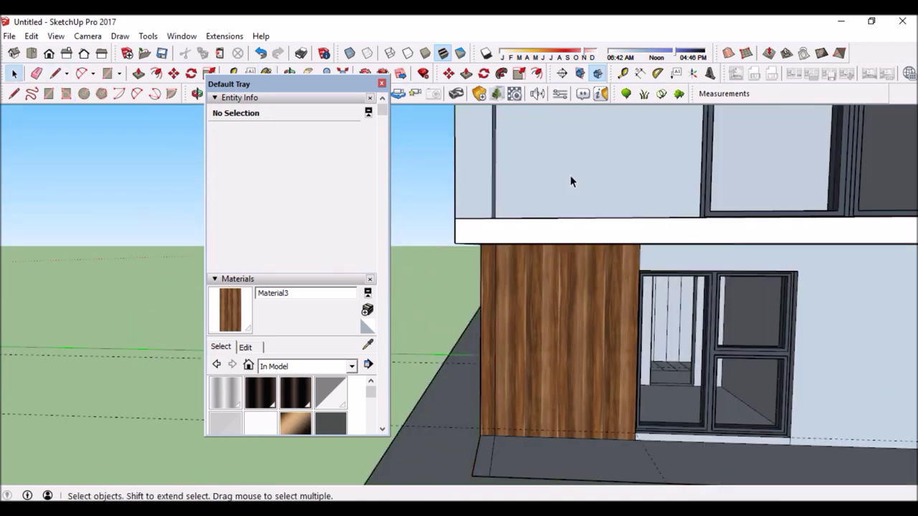
middle_click_drag(543, 177, 545, 216)
Pick plain white Color M00 and paint the upper storey's walls white.
left_click(351, 367)
left_click(302, 259)
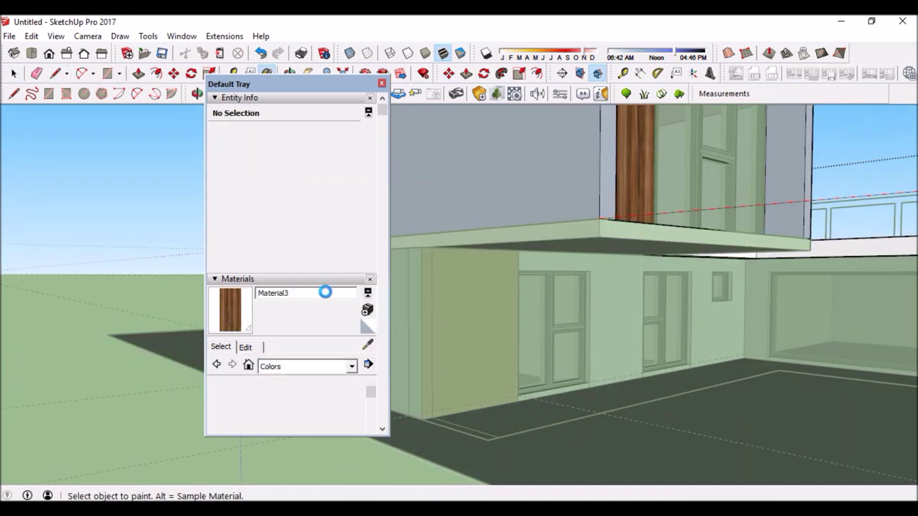
scroll(315, 370, "down", 3)
left_click(224, 322)
mouse_move(645, 251)
middle_mouse_down()
mouse_move(785, 221)
mouse_move(614, 180)
middle_mouse_up()
middle_click_drag(829, 201, 803, 258)
Orbit around the white upper box and aerial views of the house, keeping Paint Bucket active.
key("e")
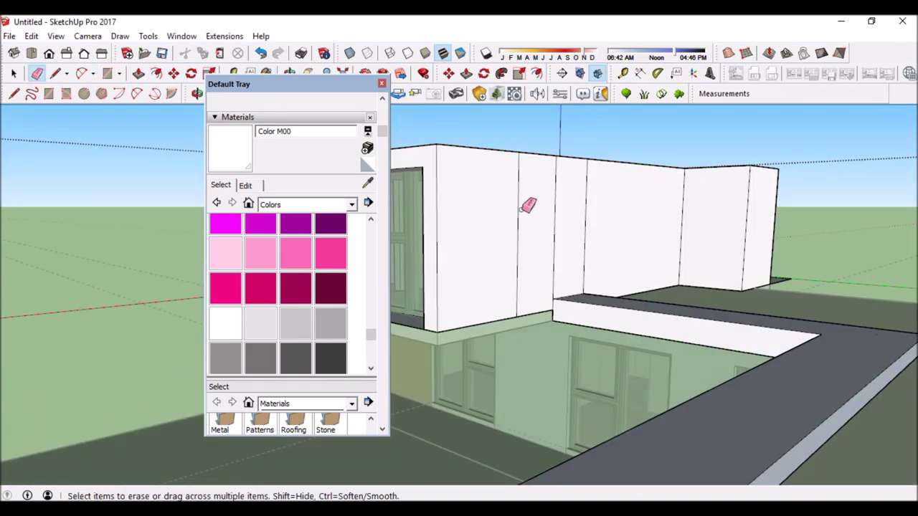
key("b")
middle_click_drag(770, 206, 545, 157)
scroll(530, 134, "up", 3)
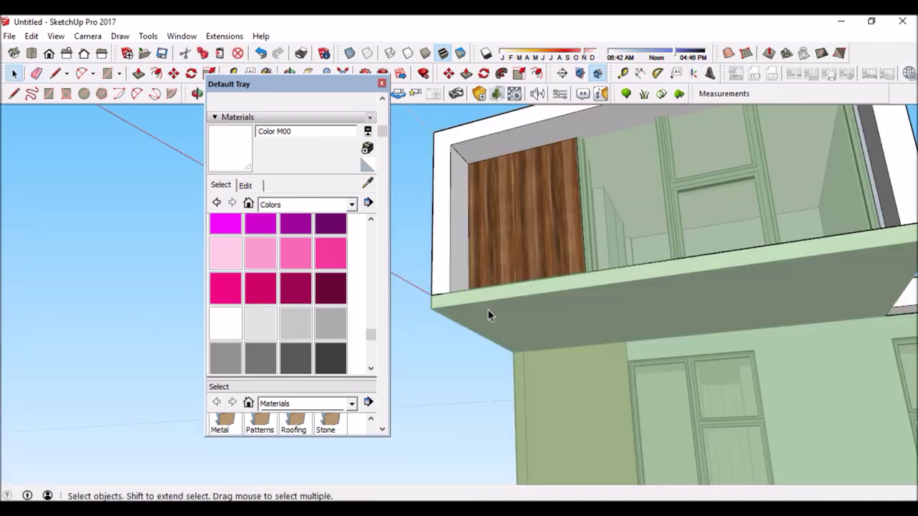
middle_click_drag(488, 315, 618, 334)
scroll(511, 357, "down", 5)
middle_click_drag(511, 357, 728, 312)
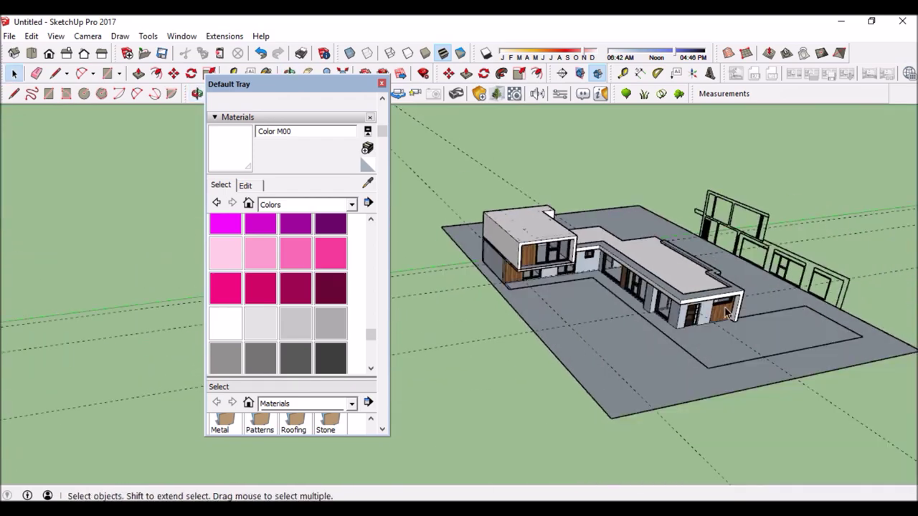
key("b")
scroll(553, 287, "up", 5)
middle_click_drag(553, 287, 466, 260)
scroll(537, 254, "up", 4)
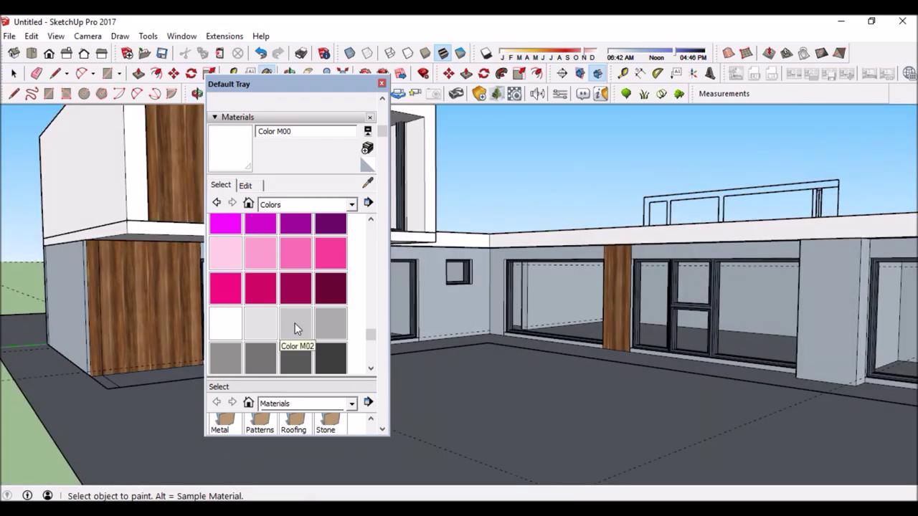
Create a new concrete material from the Concrete_H_Diff.jpg texture image.
left_click(367, 148)
left_click(129, 332)
double_click(262, 307)
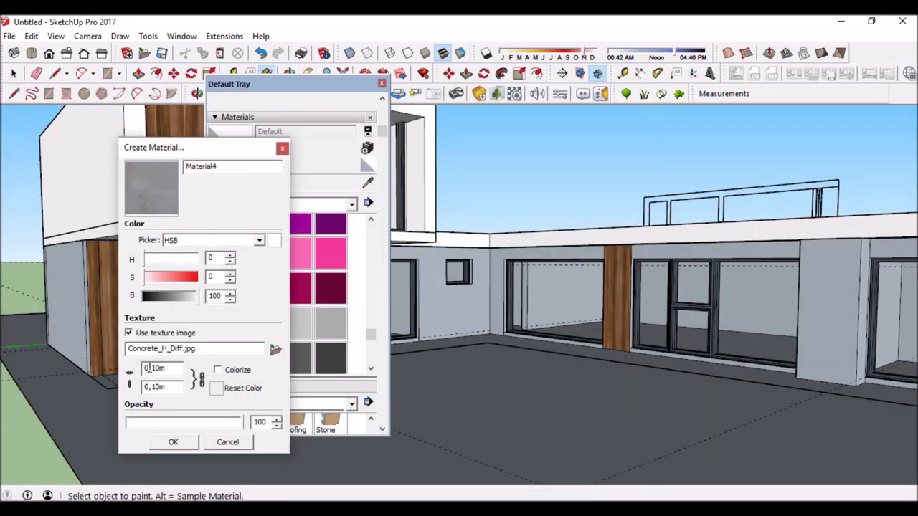
left_click(174, 442)
key("space")
key("b")
Apply the concrete to the ground-floor walls at 1,50m texture size, undoing a plain grey-blue fill.
right_click(116, 272)
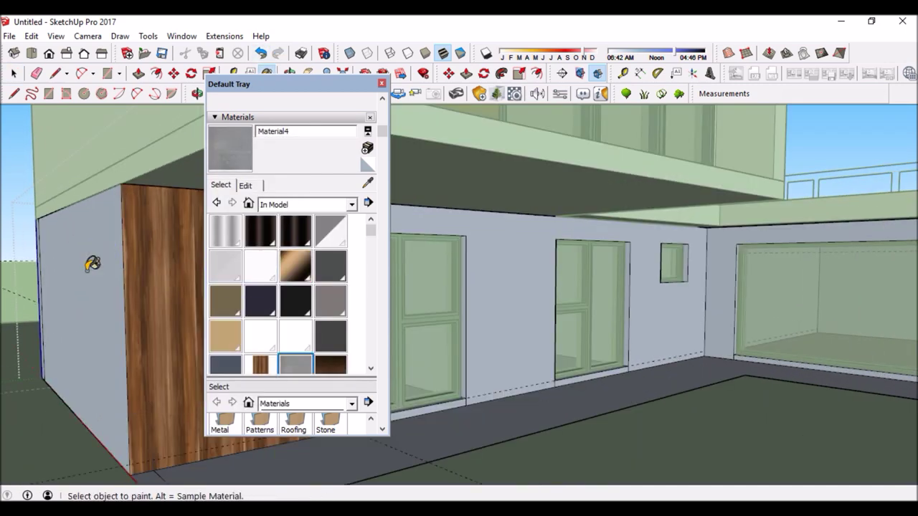
scroll(375, 420, "up", 3)
scroll(652, 385, "up", 3)
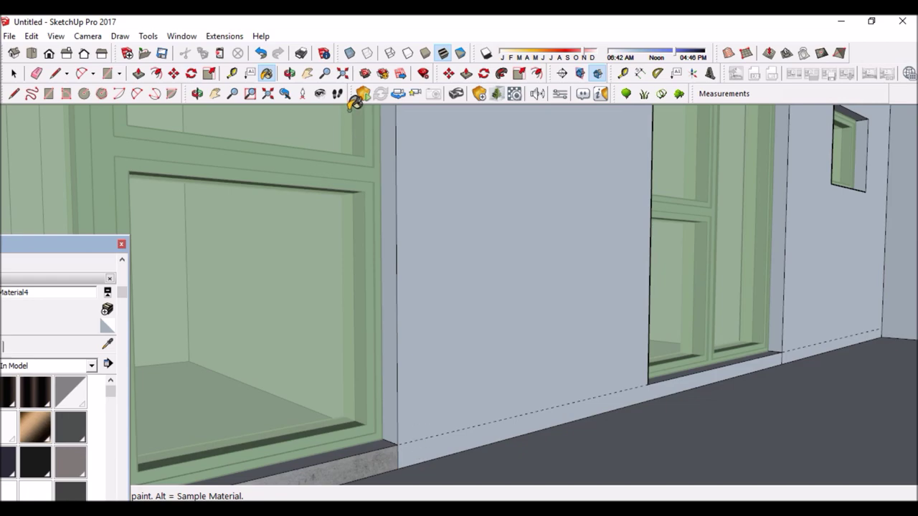
left_click(267, 56)
right_click(399, 317)
scroll(660, 388, "down", 5)
Orbit around the house to check the concrete walls beside the windows and wooden door.
mouse_move(592, 262)
middle_mouse_down()
mouse_move(738, 219)
mouse_move(762, 267)
middle_mouse_up()
scroll(610, 353, "up", 5)
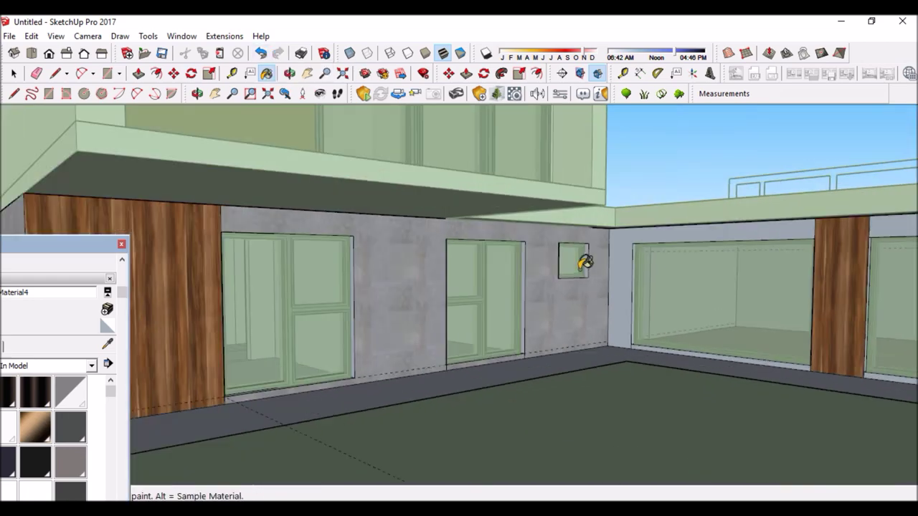
scroll(610, 352, "up", 2)
mouse_move(635, 379)
middle_mouse_down()
mouse_move(299, 239)
mouse_move(273, 209)
mouse_move(200, 245)
mouse_move(287, 266)
mouse_move(246, 375)
mouse_move(385, 208)
middle_mouse_up()
scroll(385, 208, "down", 3)
scroll(385, 206, "up", 3)
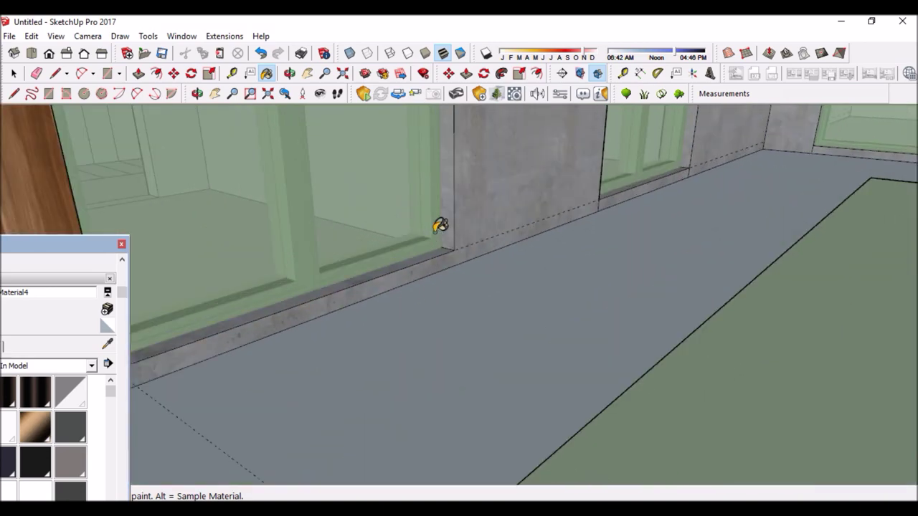
middle_click_drag(436, 232, 247, 146)
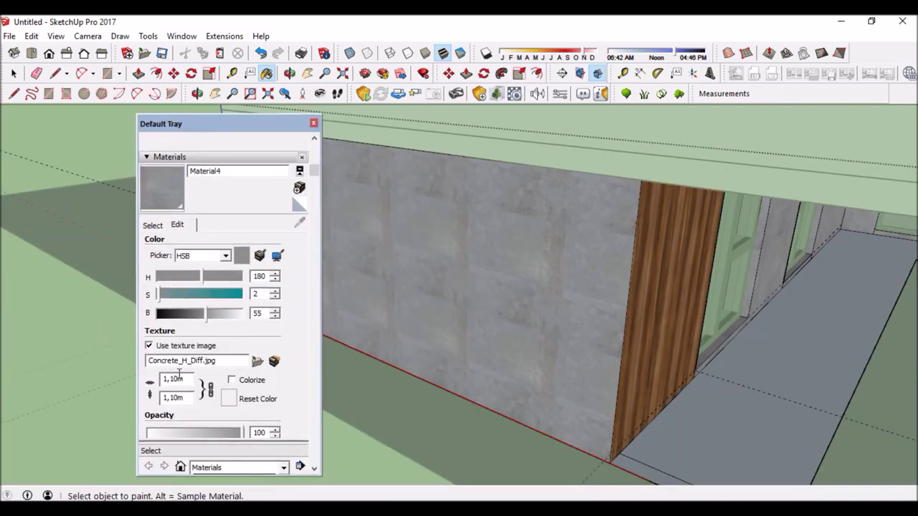
scroll(537, 221, "down", 5)
scroll(423, 201, "up", 5)
middle_click_drag(424, 201, 324, 153)
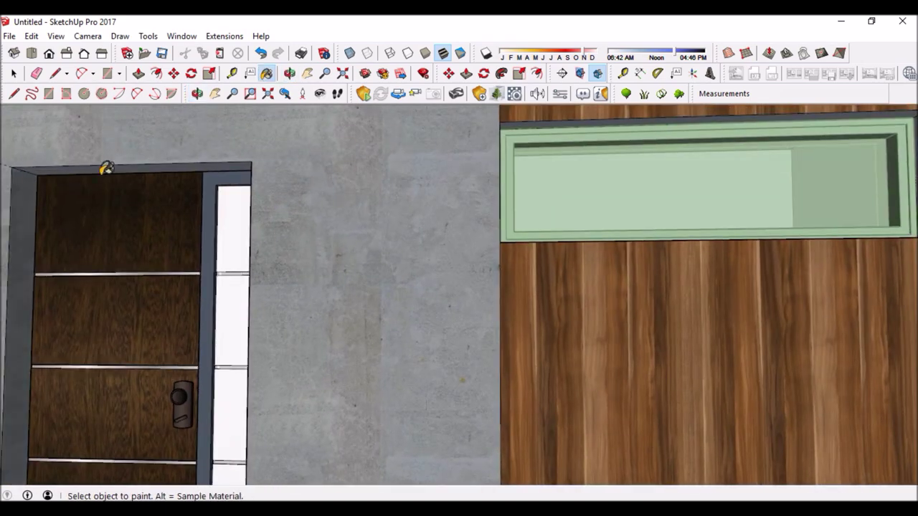
scroll(106, 168, "down", 5)
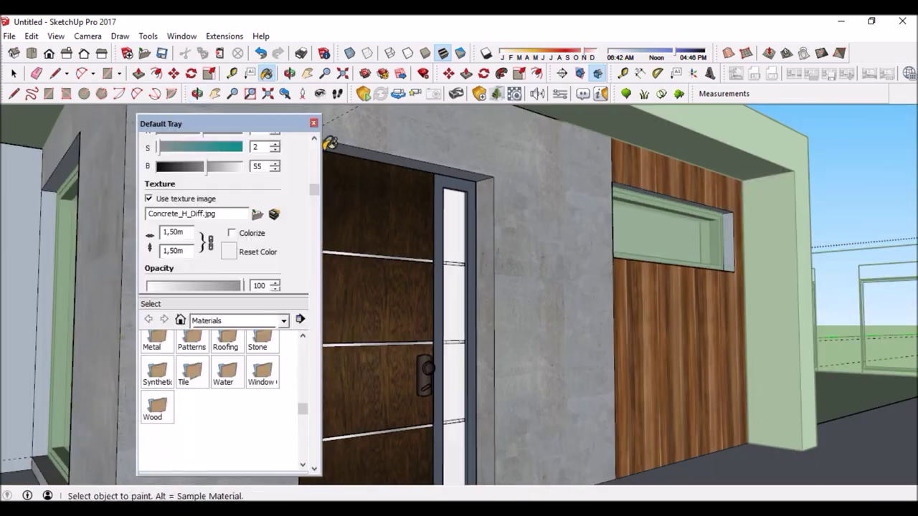
Sample the wood material from a cladding panel and turn to the back wall.
left_click(152, 320)
scroll(689, 215, "up", 3)
left_click(700, 200, "alt")
scroll(701, 201, "down", 3)
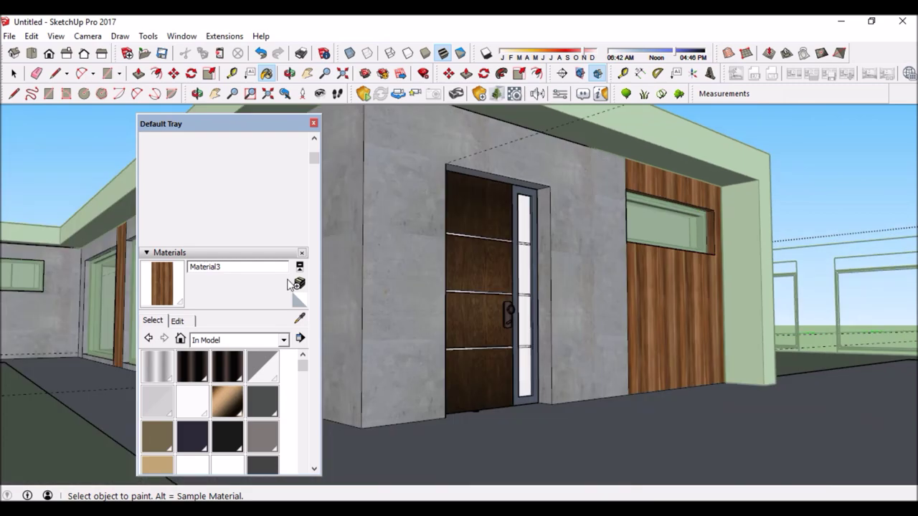
middle_click_drag(424, 206, 369, 215)
scroll(662, 246, "down", 3)
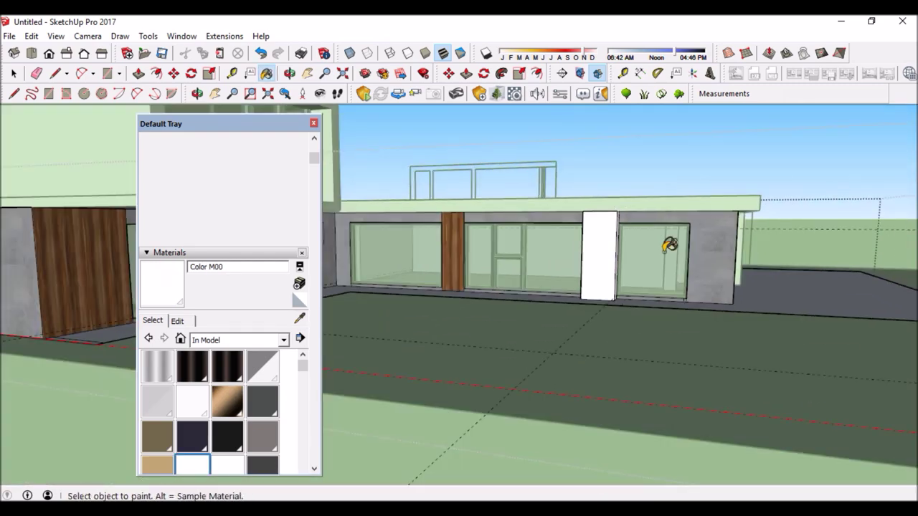
scroll(416, 276, "up", 3)
scroll(334, 301, "up", 5)
Raise the floor strip into a low planter block.
left_click(15, 74)
left_click(381, 329)
scroll(381, 329, "down", 2)
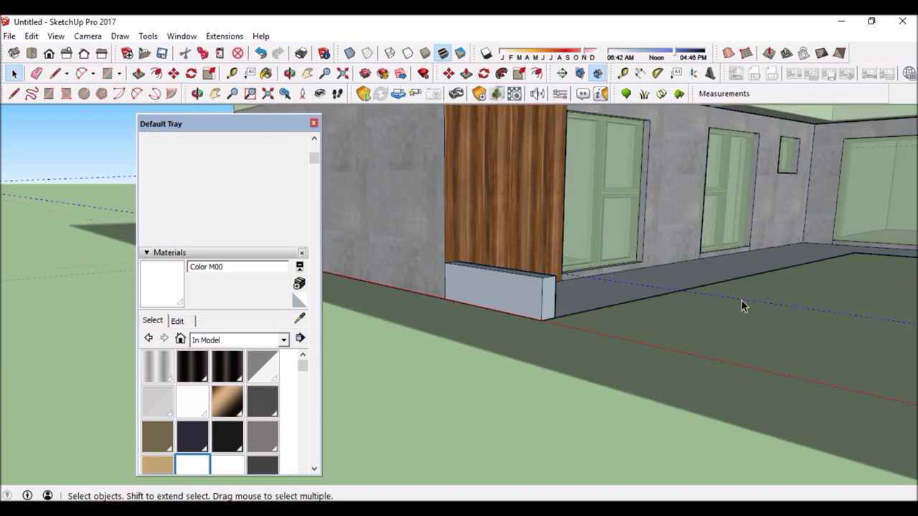
middle_click_drag(742, 305, 415, 234)
scroll(414, 234, "down", 5)
View the planter block from higher up, toward the slab corner.
key("p")
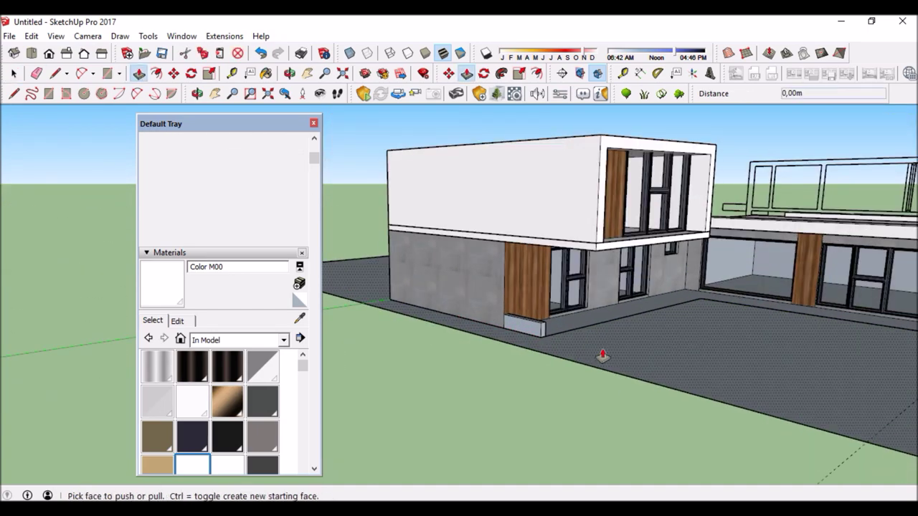
middle_click_drag(595, 358, 669, 370)
right_click(628, 288)
middle_click_drag(627, 288, 703, 293)
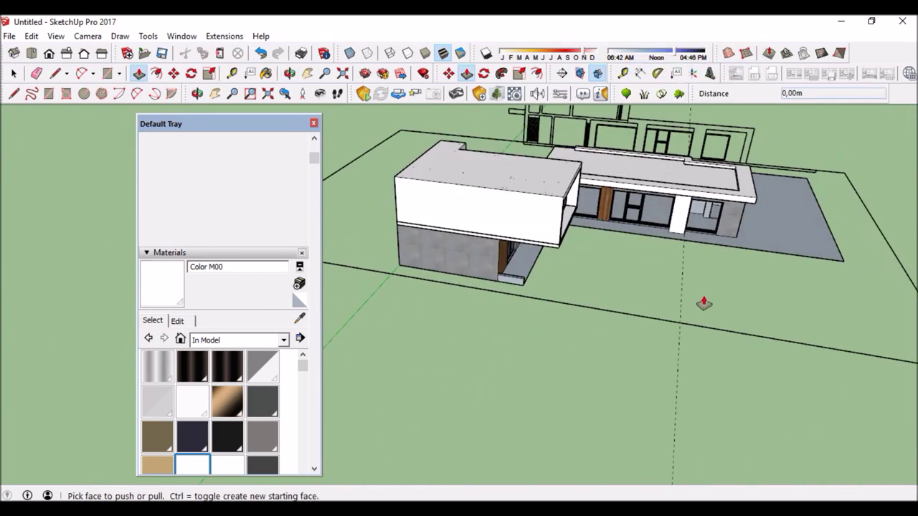
scroll(829, 229, "up", 3)
scroll(744, 323, "down", 3)
key("r")
key("l")
scroll(451, 209, "up", 5)
Move the planter block about 0,07m into place and close the Default Tray.
key("m")
scroll(610, 279, "up", 2)
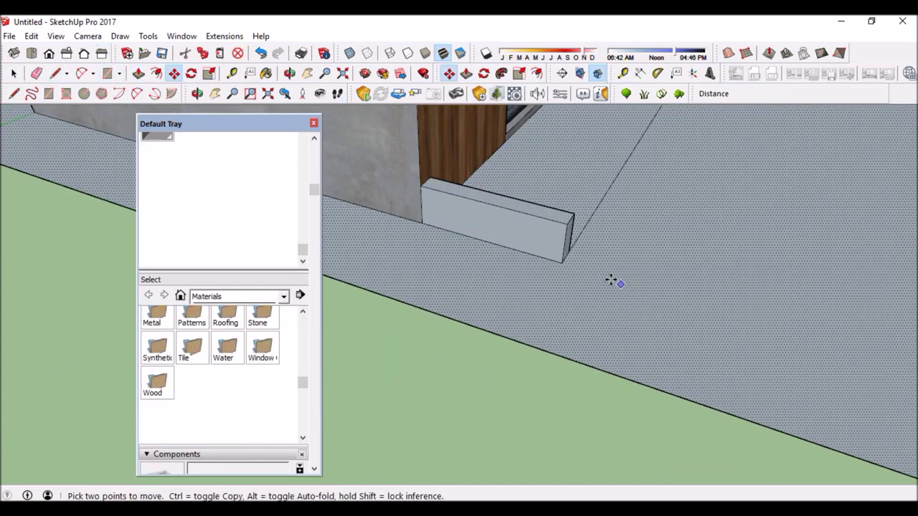
scroll(537, 253, "up", 3)
key("space")
scroll(512, 246, "up", 2)
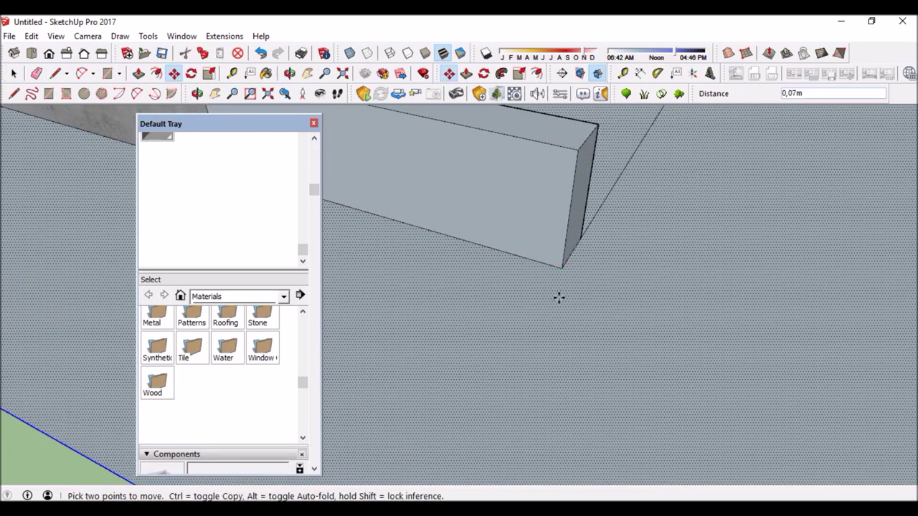
scroll(559, 297, "down", 5)
middle_click_drag(559, 297, 499, 236)
left_click(313, 124)
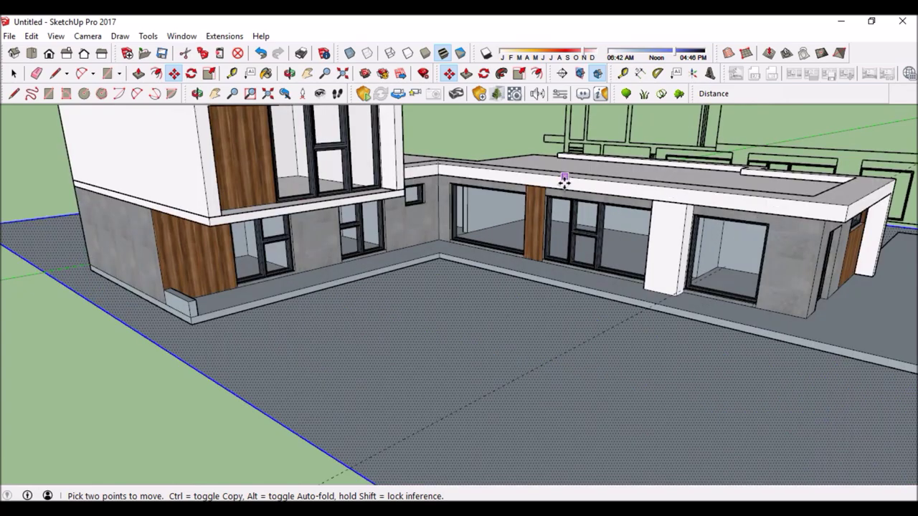
key("space")
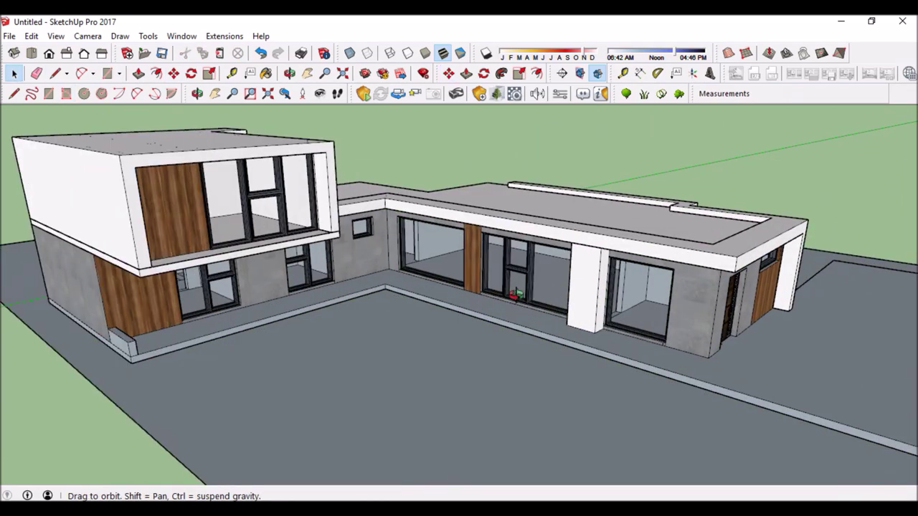